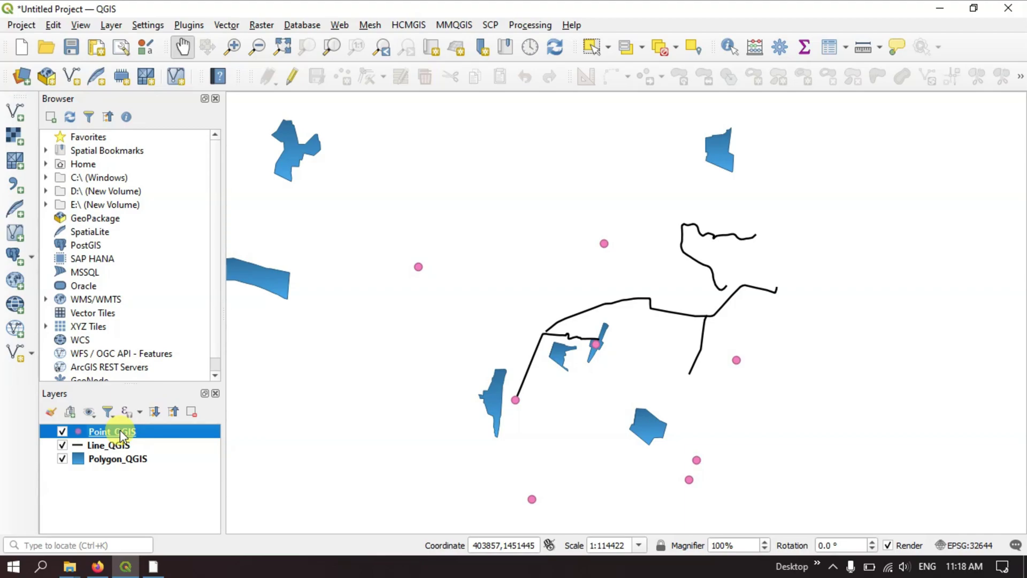
Step: Check the project's distance and area measurement unit options, keeping Meters and Square Meters, and apply the project properties
left_click(122, 461)
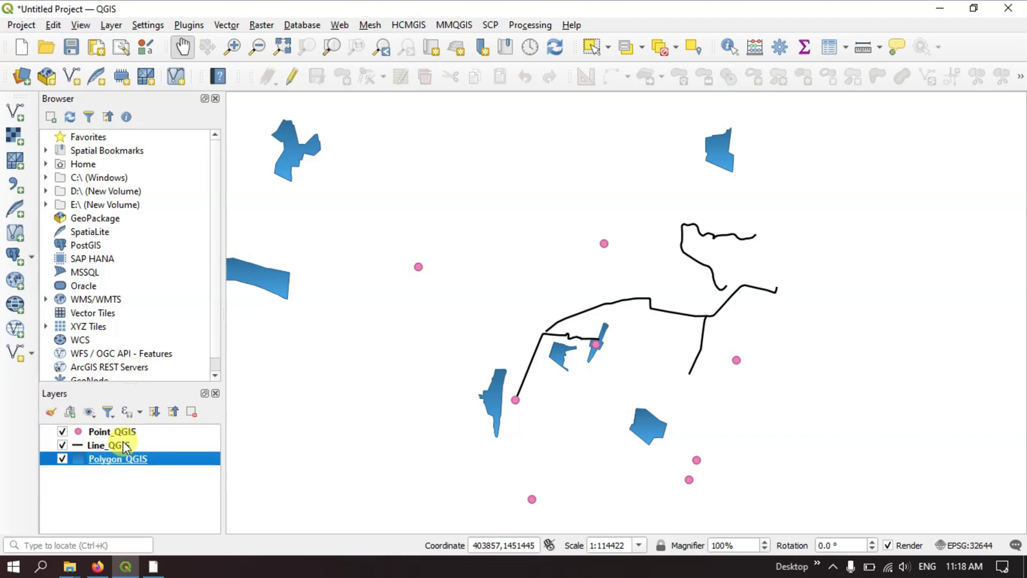
left_click(127, 434)
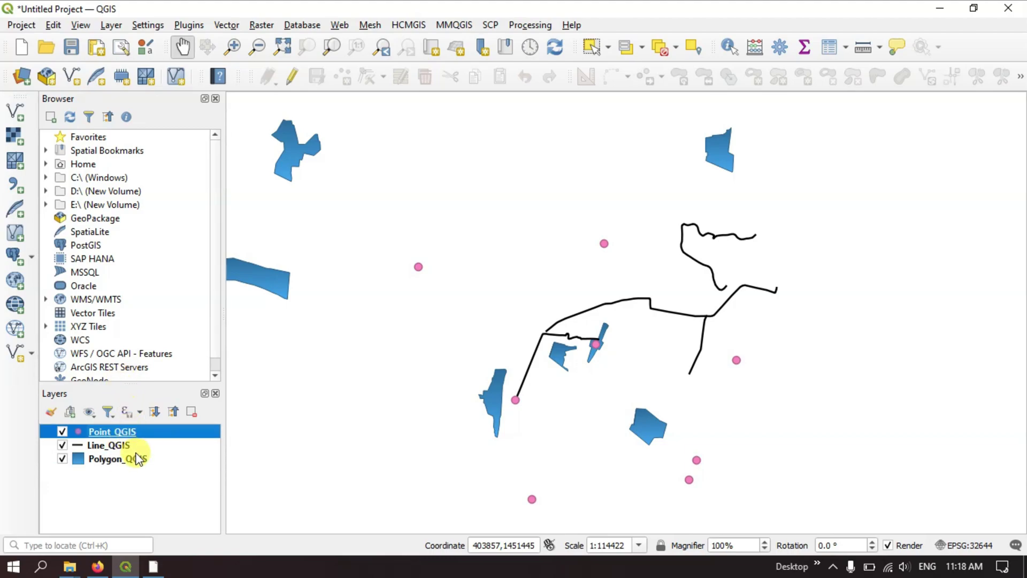
left_click(27, 24)
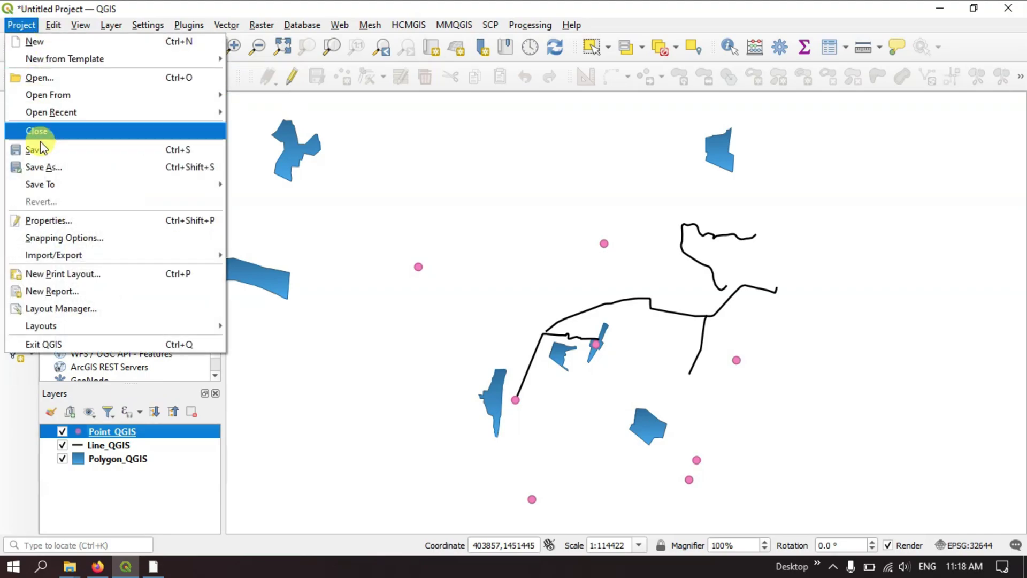
left_click(48, 224)
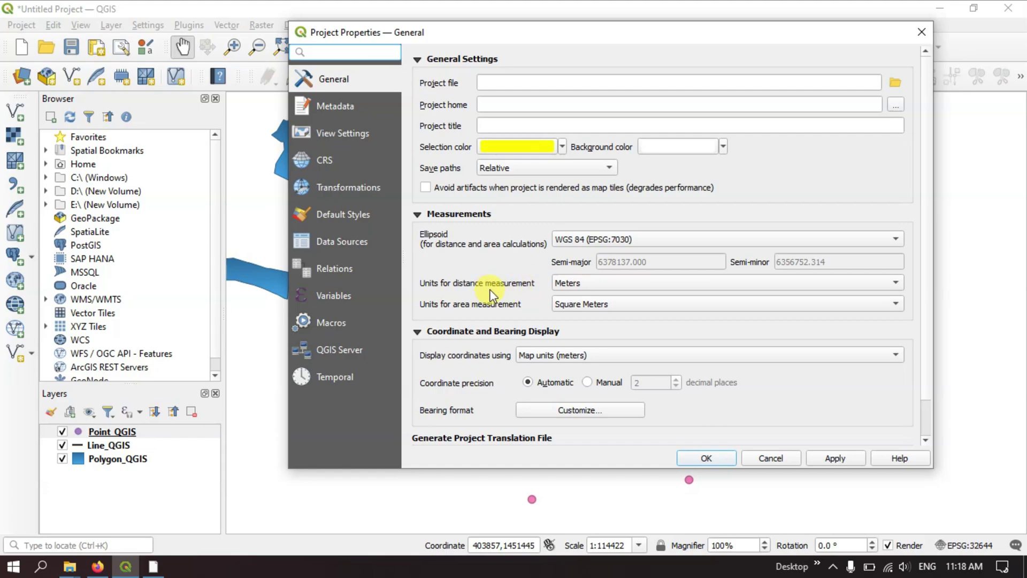
left_click(562, 284)
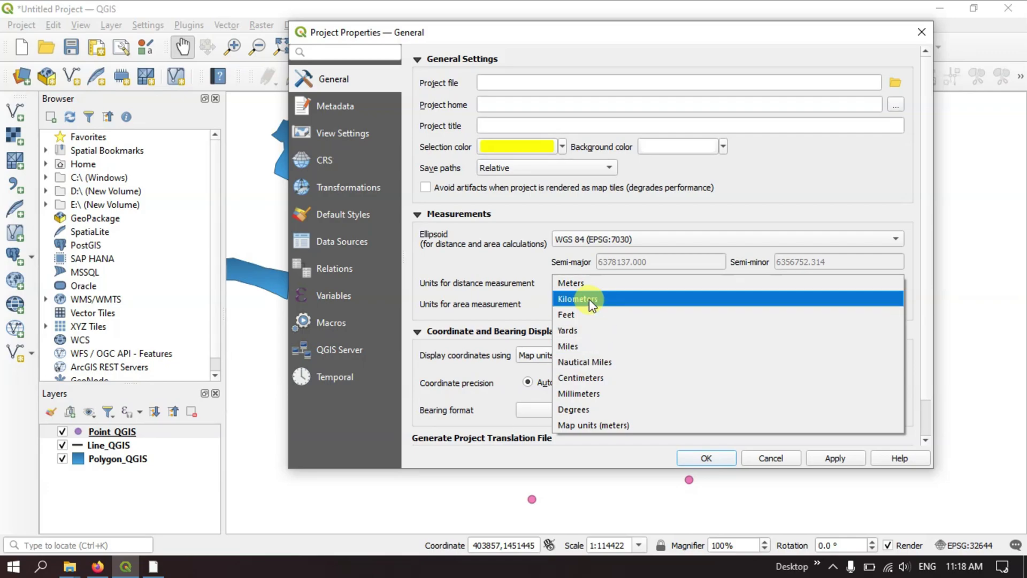
left_click(530, 313)
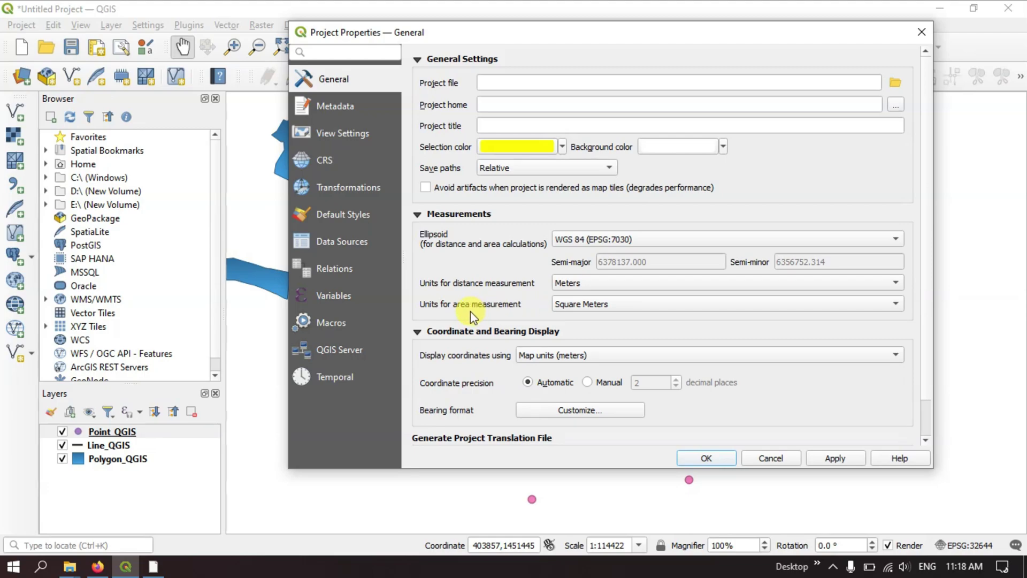
left_click(572, 305)
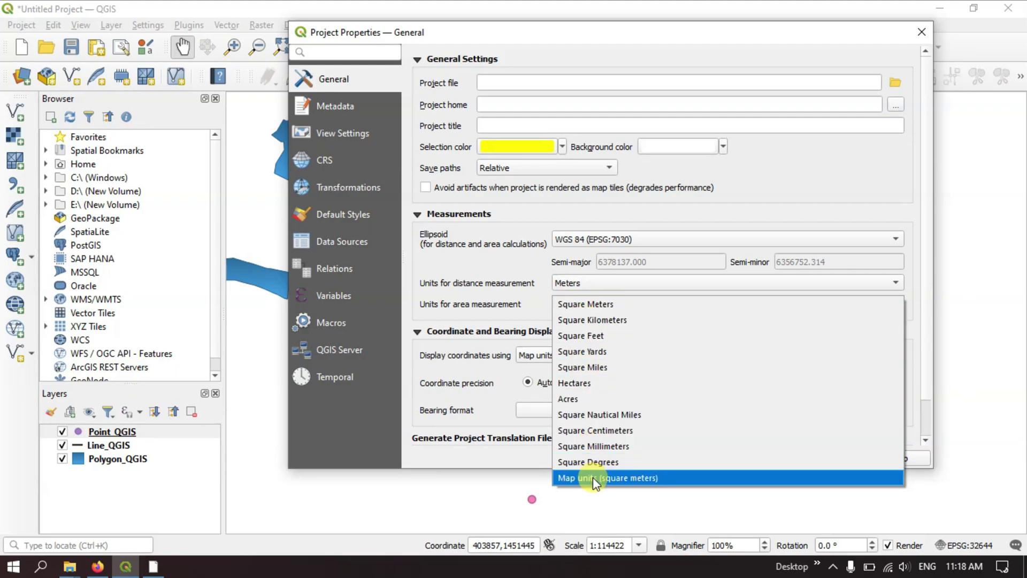
left_click(534, 314)
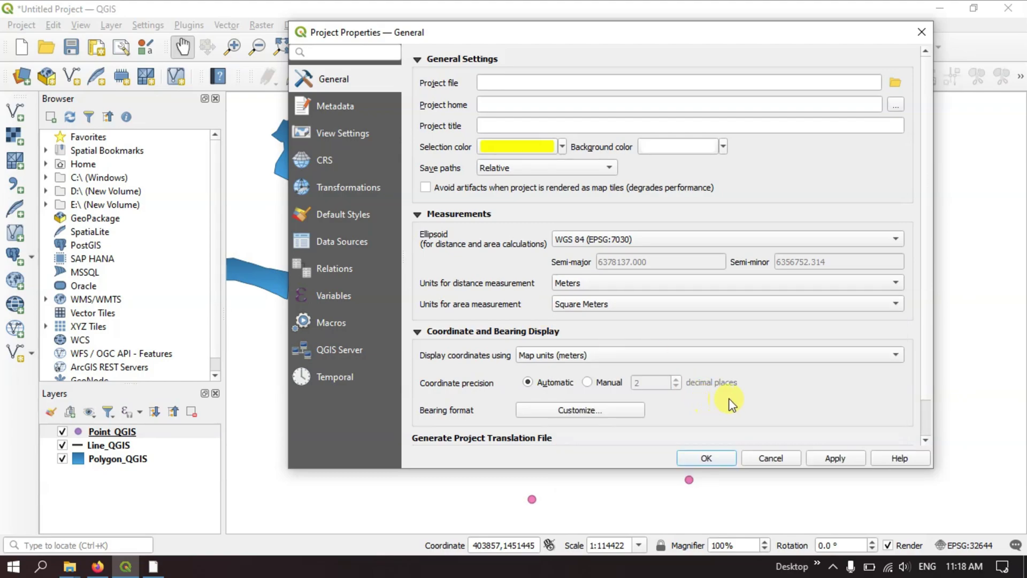
left_click(813, 456)
left_click(697, 459)
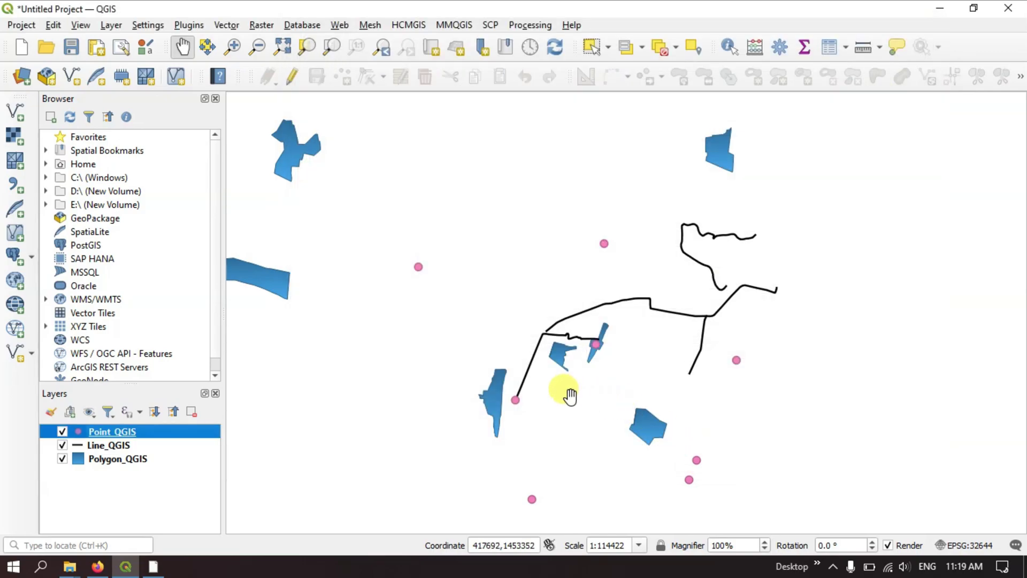
Step: Open the attribute table of the Point_QGIS layer and turn on editing
right_click(141, 432)
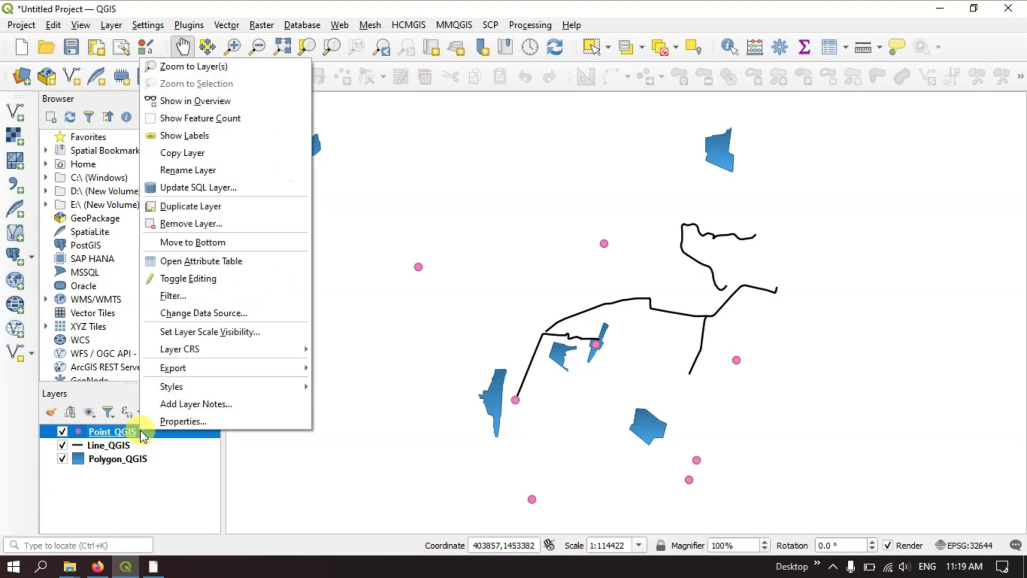
left_click(203, 261)
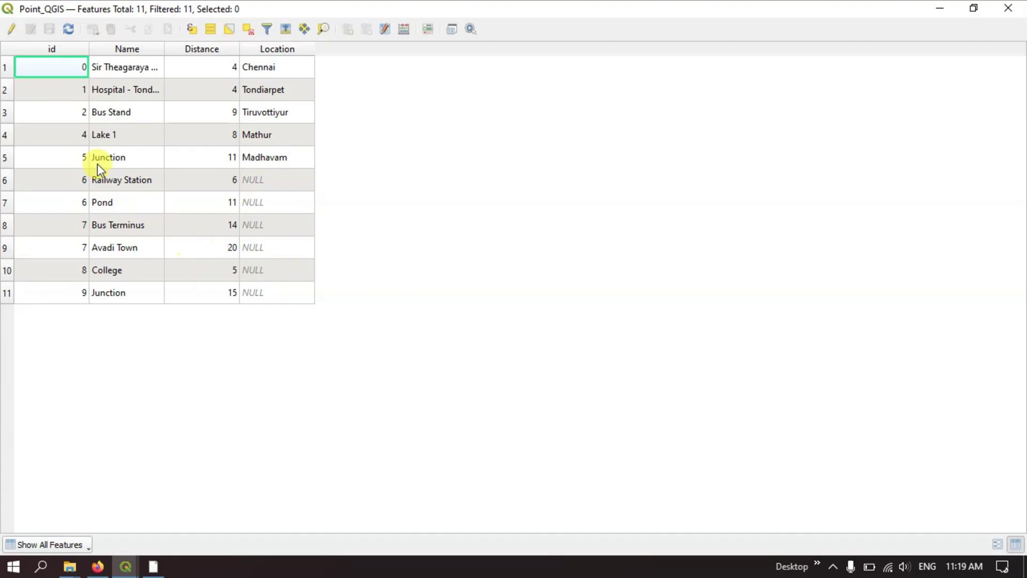
left_click(11, 30)
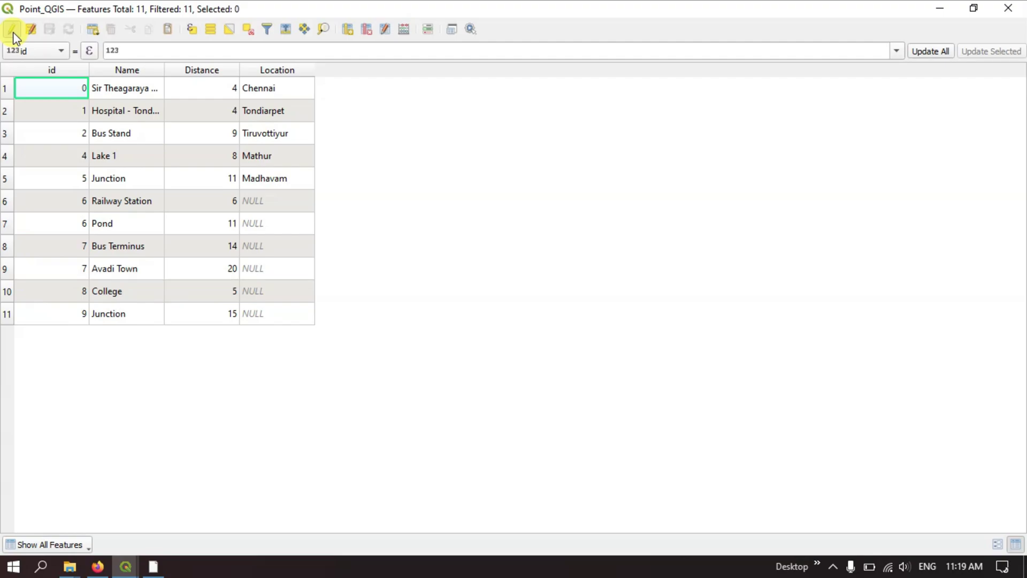
Step: Define a new field in the Field Calculator named X, of type Decimal number (real), with length 7
left_click(403, 30)
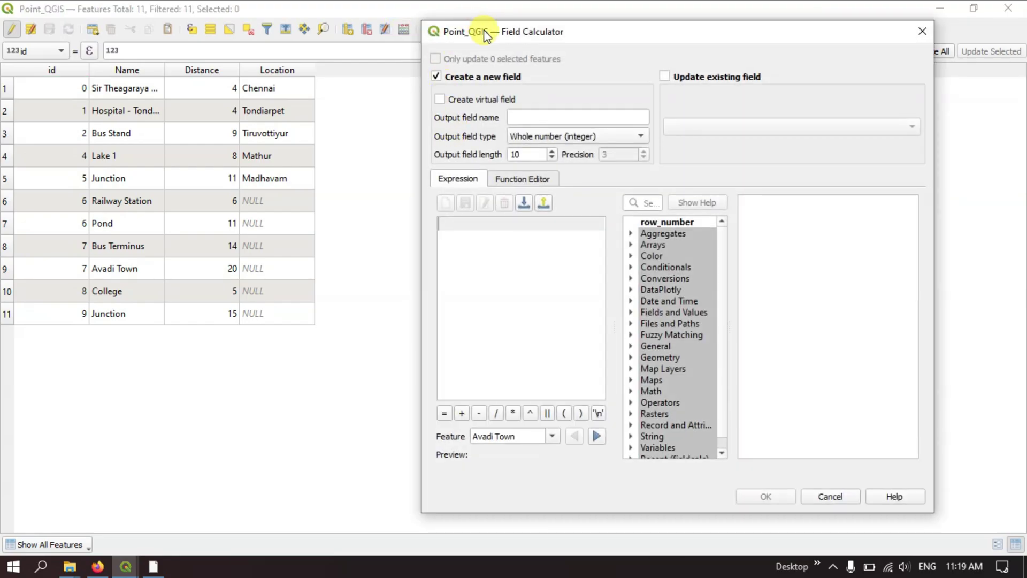
left_click_drag(476, 22, 475, 5)
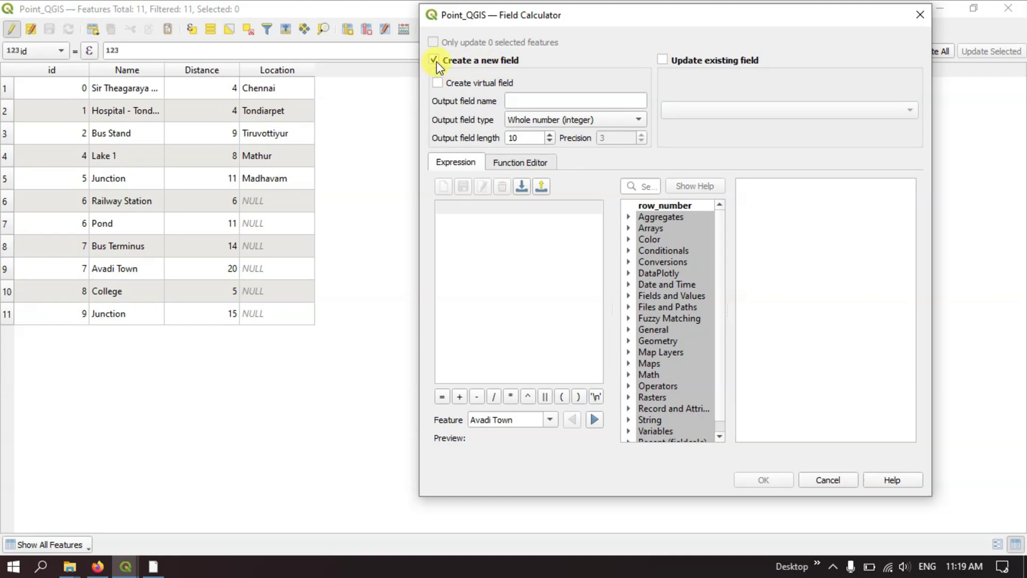
left_click(534, 100)
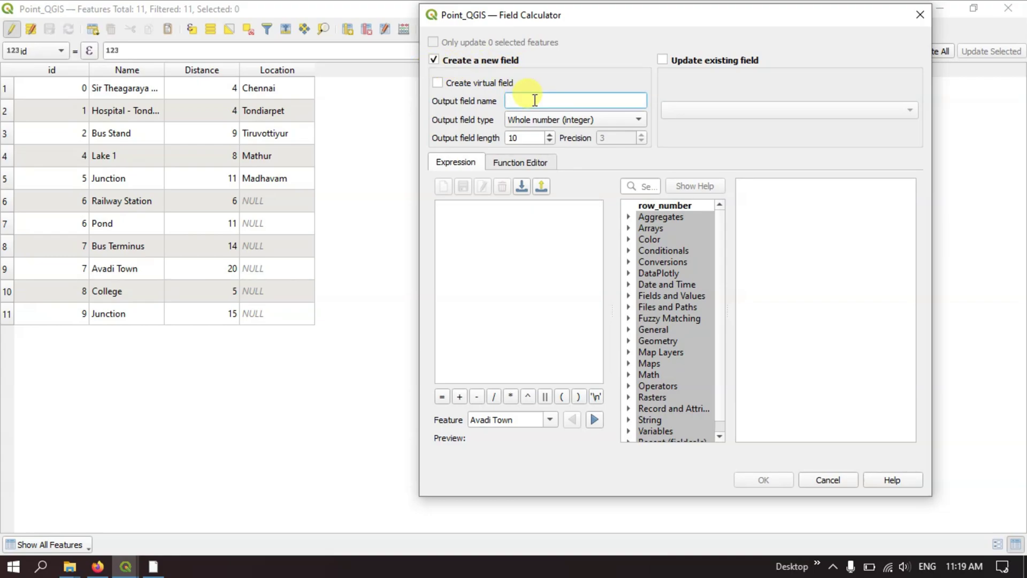
type("X")
left_click(531, 121)
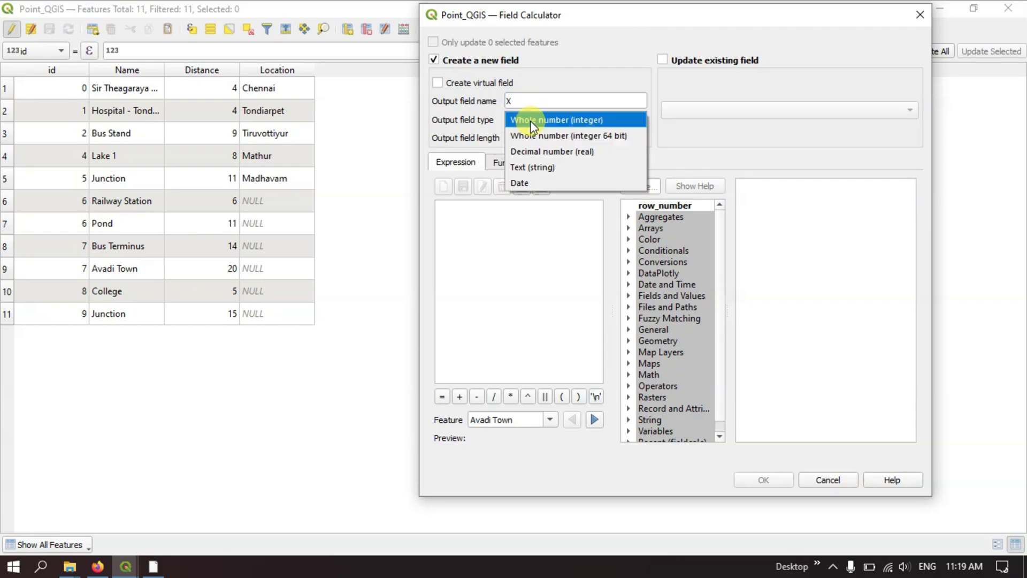
left_click(538, 151)
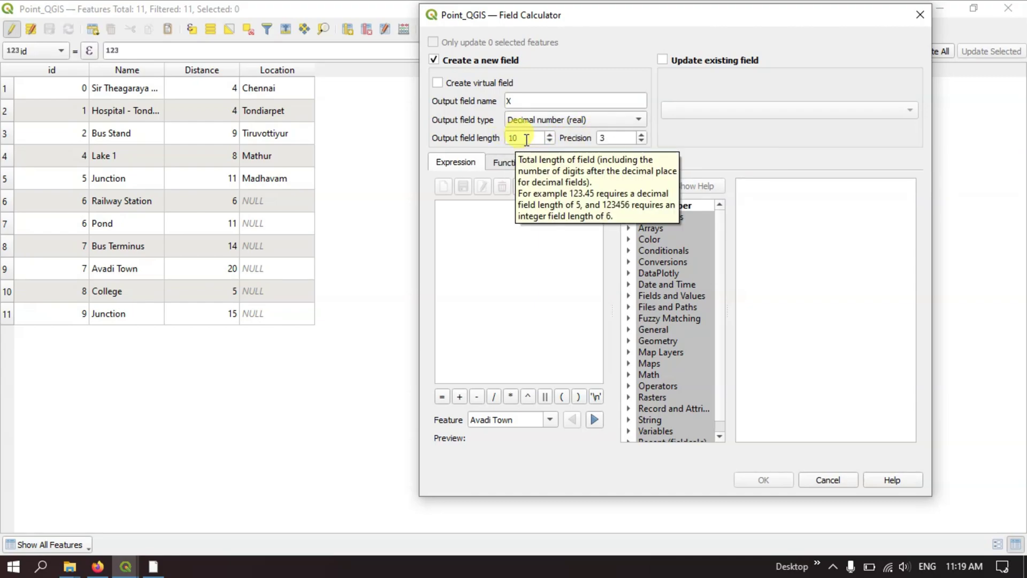
left_click_drag(517, 140, 509, 140)
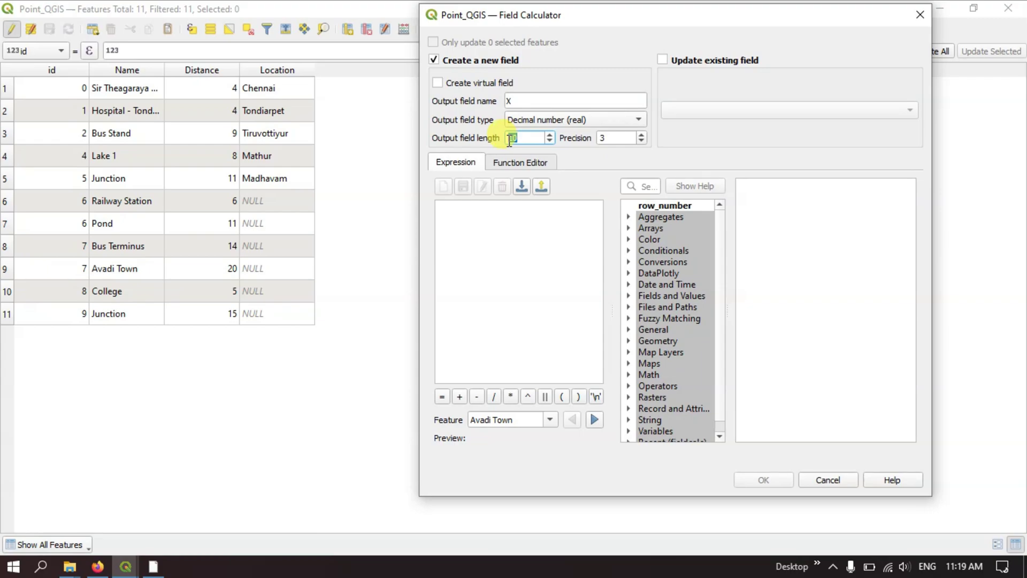
type("7")
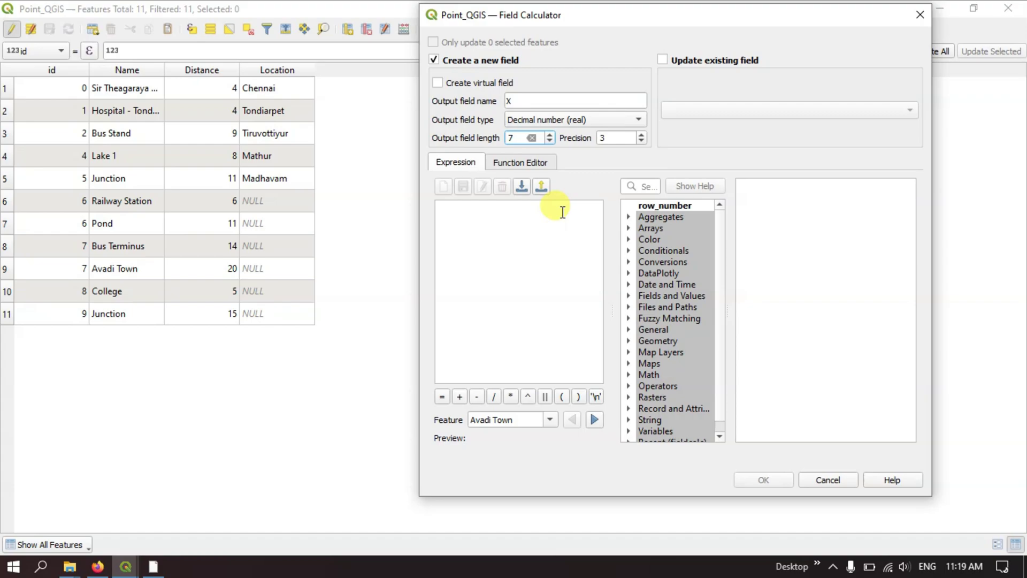
Step: Use the Geometry function $x as the expression and create the X field with the points' x coordinates
left_click(654, 342)
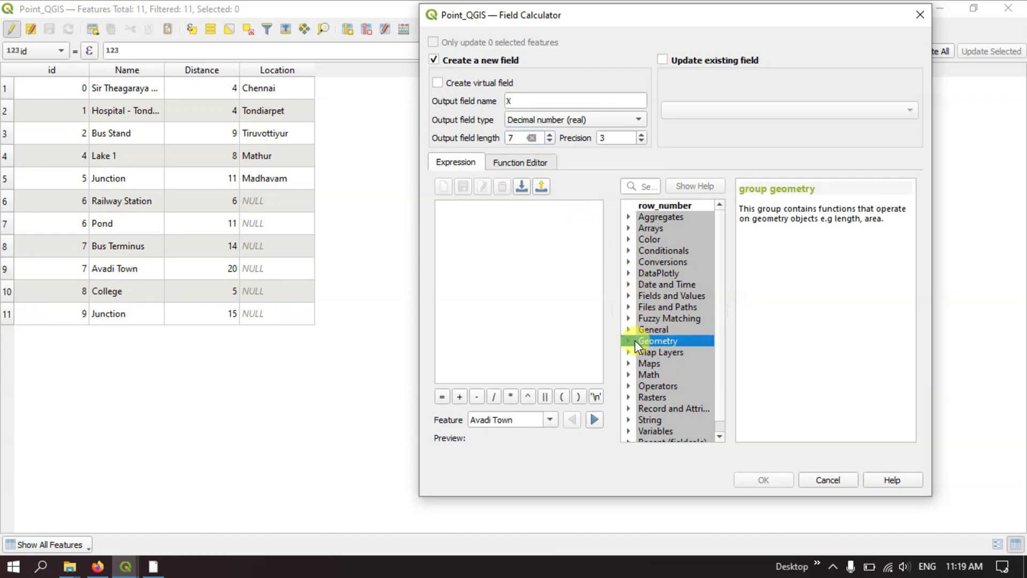
left_click(630, 342)
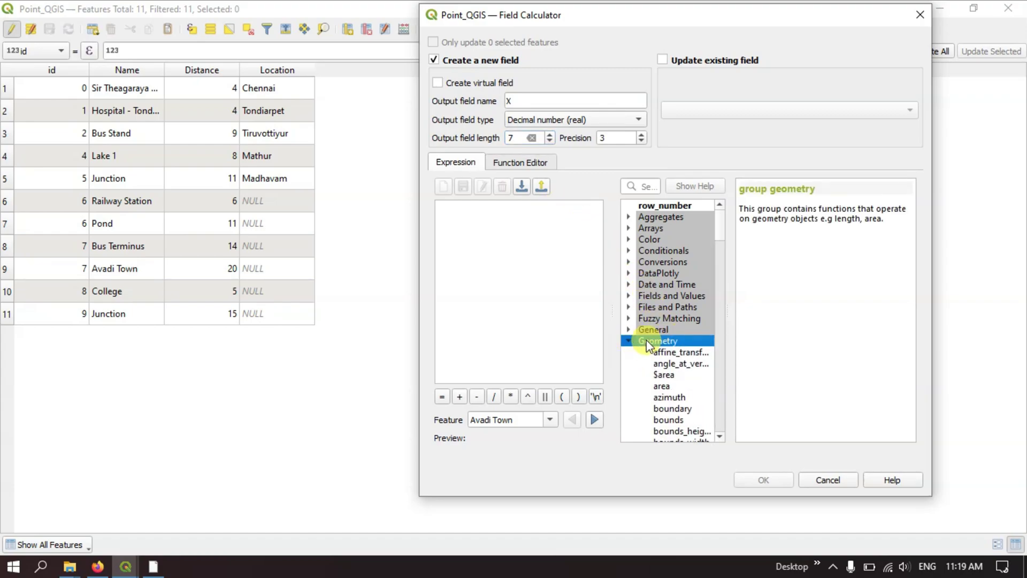
scroll(666, 369, "down", 3)
scroll(673, 395, "down", 12)
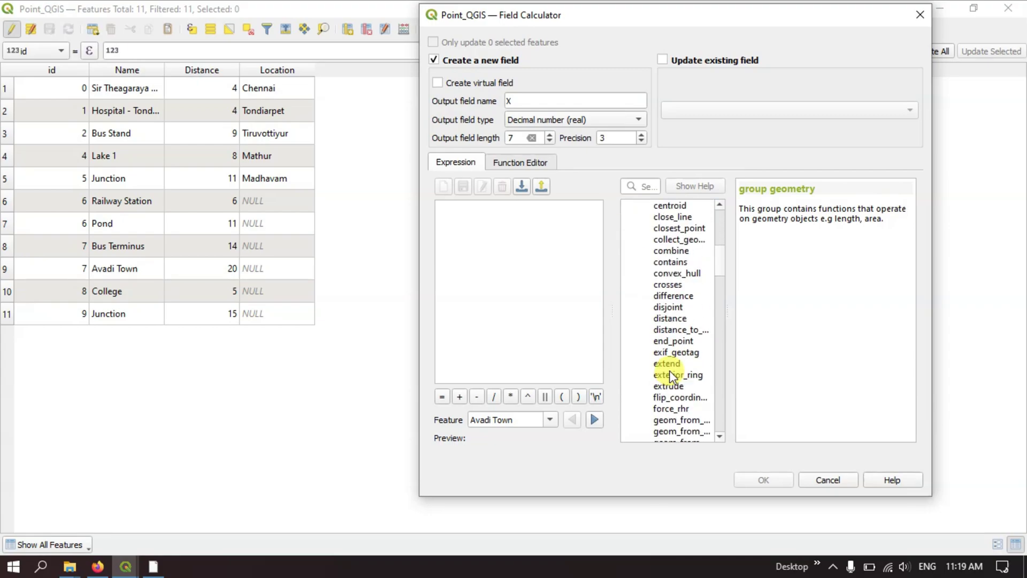
scroll(670, 372, "down", 20)
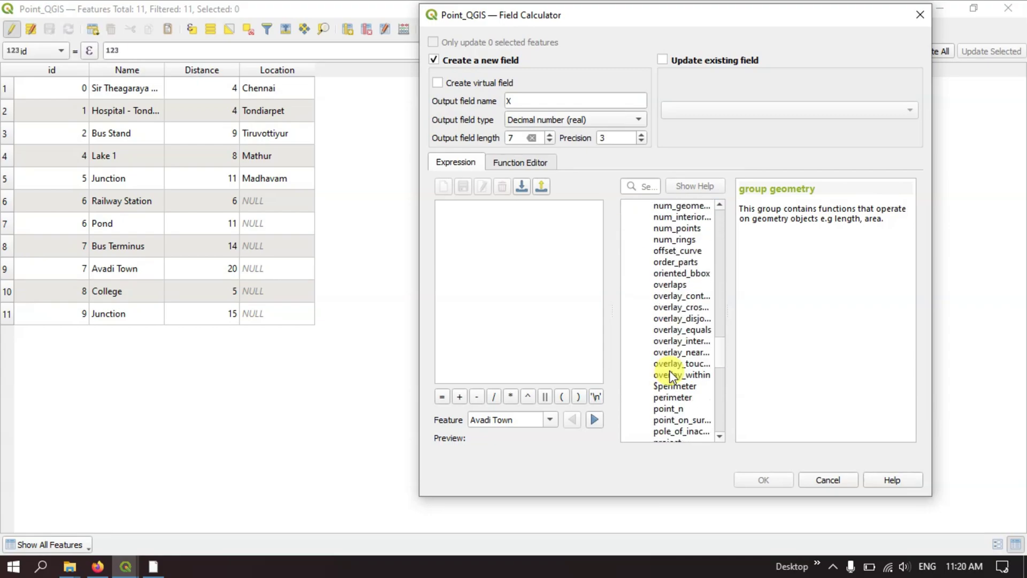
scroll(671, 376, "down", 1)
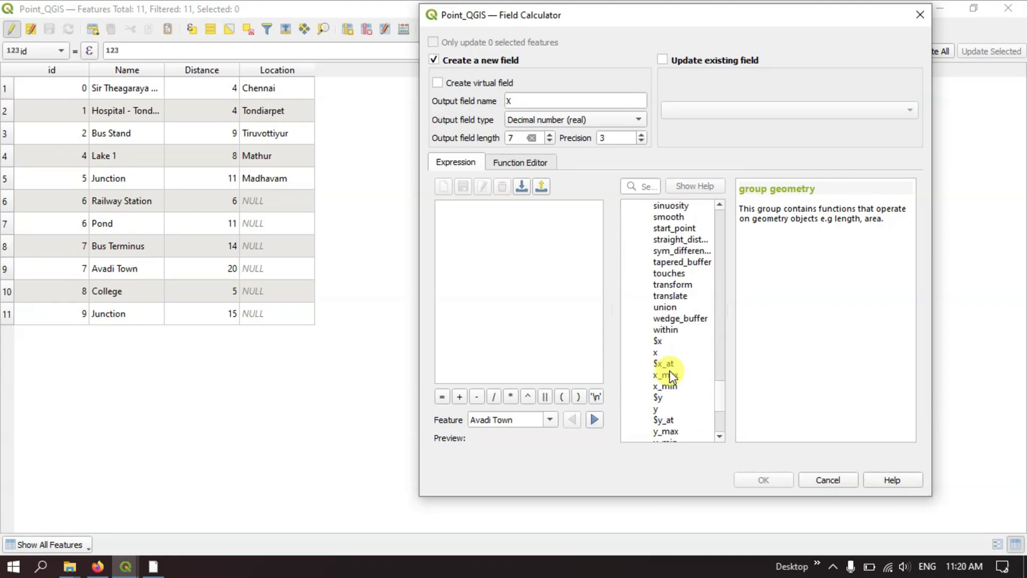
left_click(658, 341)
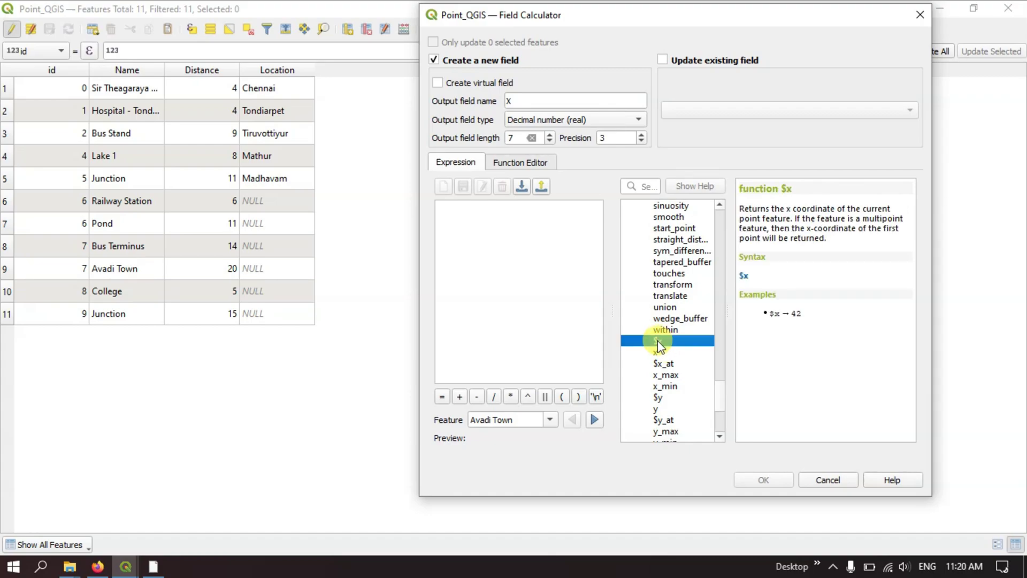
double_click(657, 340)
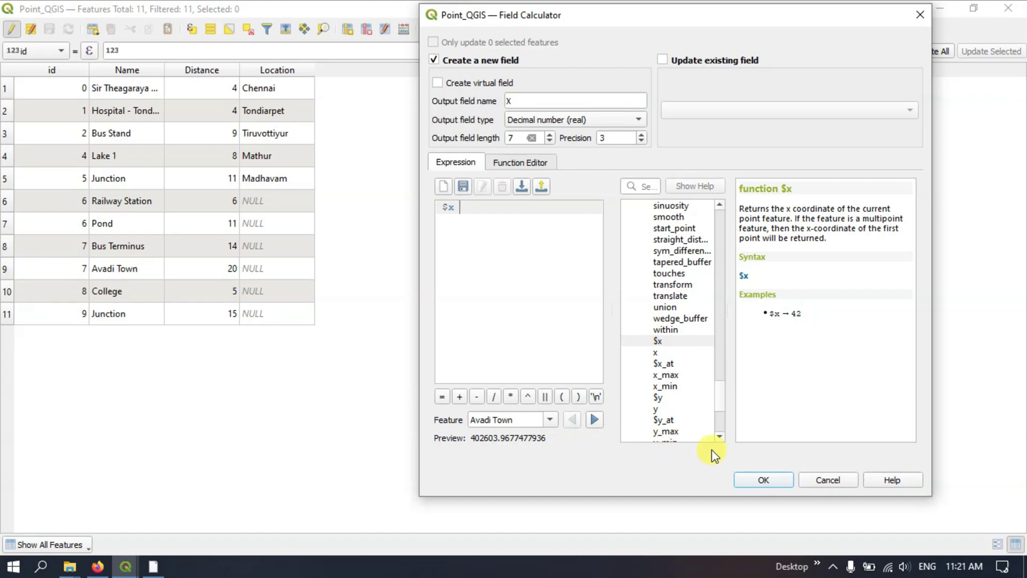
left_click(760, 481)
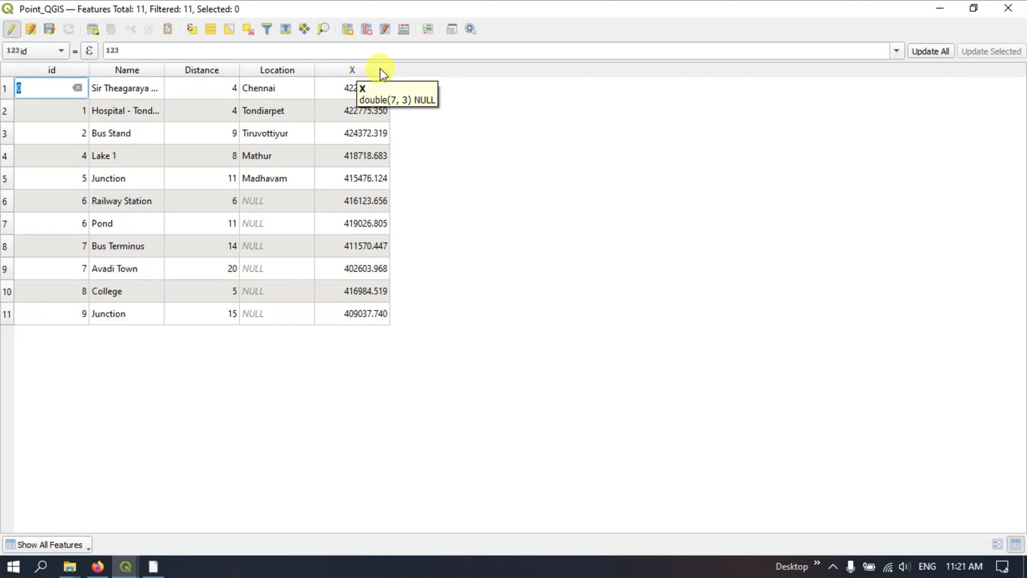
Step: Define another new calculated field named Y, of type Decimal number (real), with length 7
left_click(398, 41)
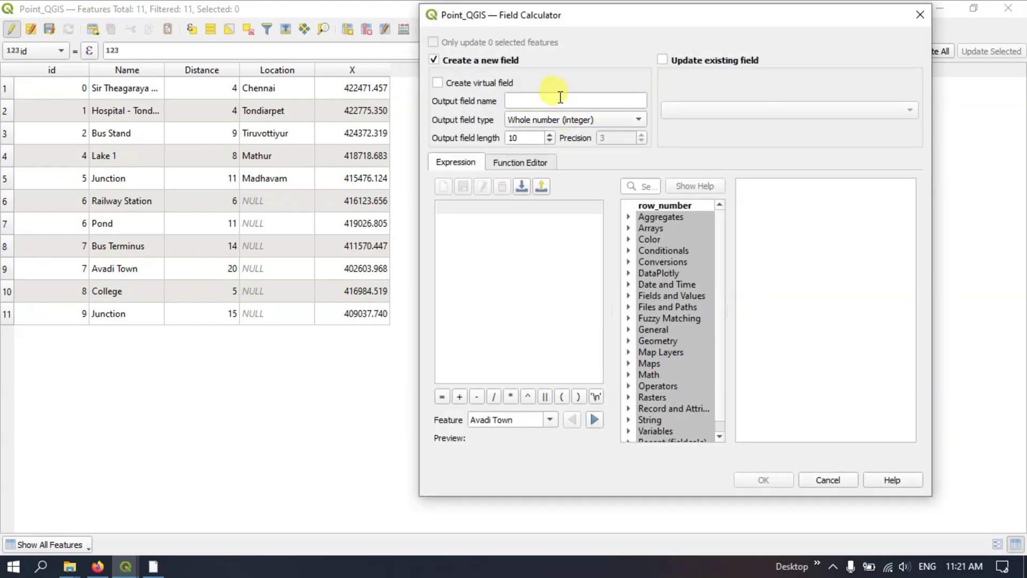
left_click(529, 102)
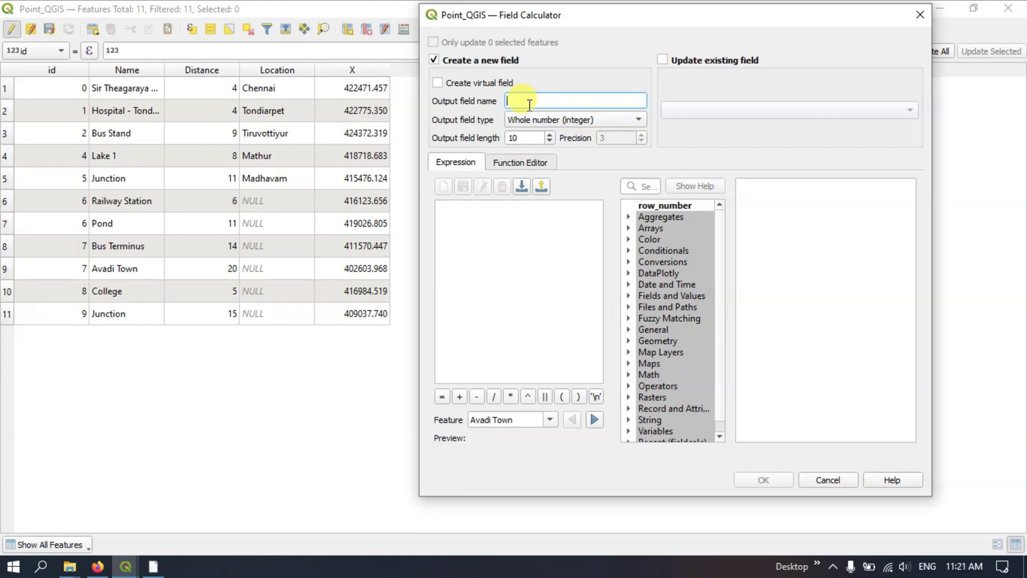
type("Y")
left_click(535, 119)
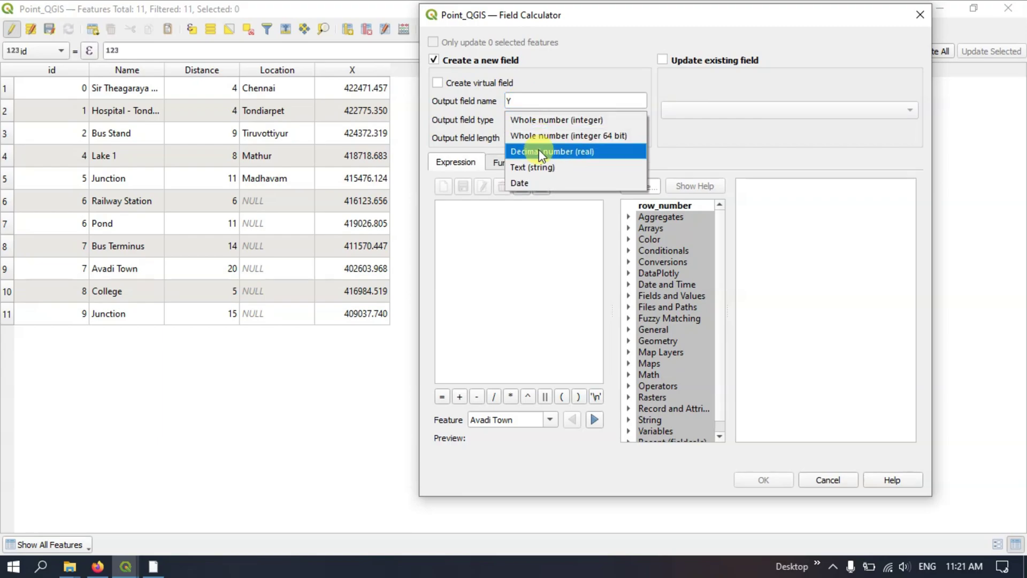
left_click(538, 150)
left_click(534, 140)
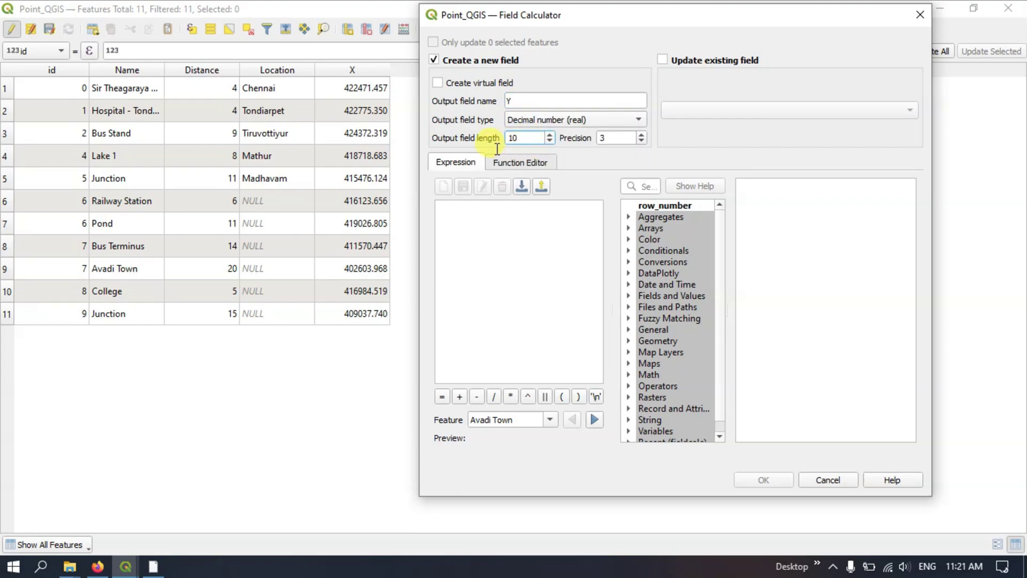
key("ctrl+a")
type("7")
left_click(620, 139)
Step: Use the Geometry function $y as the expression, previewed on the College feature, and create the Y field with length 7
left_click(629, 341)
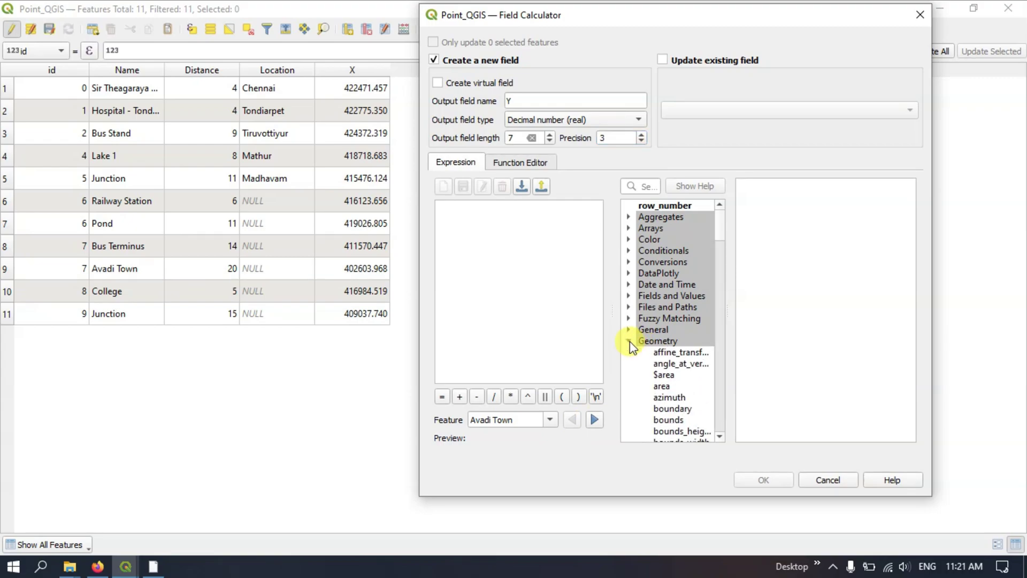
scroll(642, 359, "down", 12)
scroll(647, 369, "down", 20)
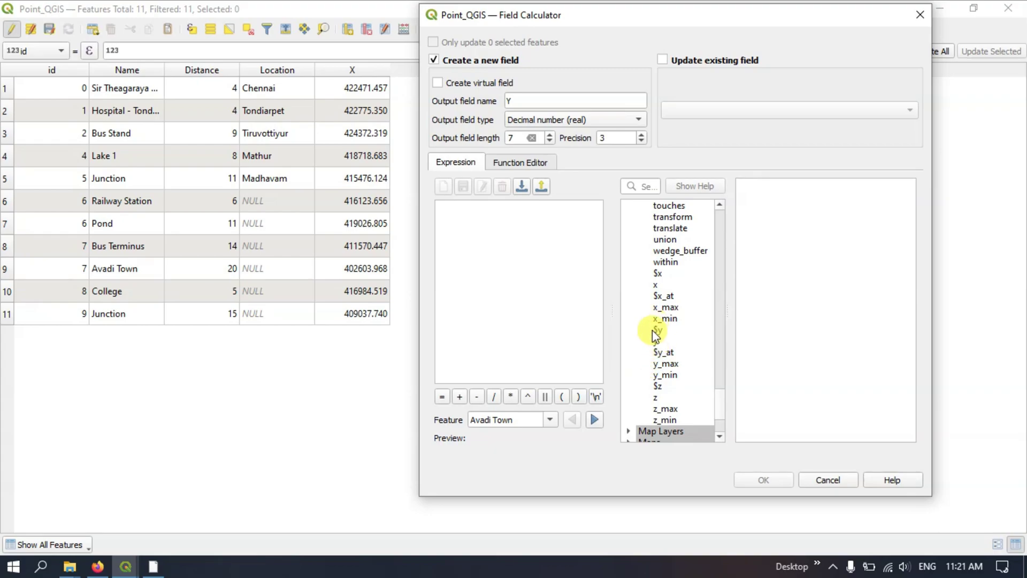
left_click(656, 330)
double_click(658, 332)
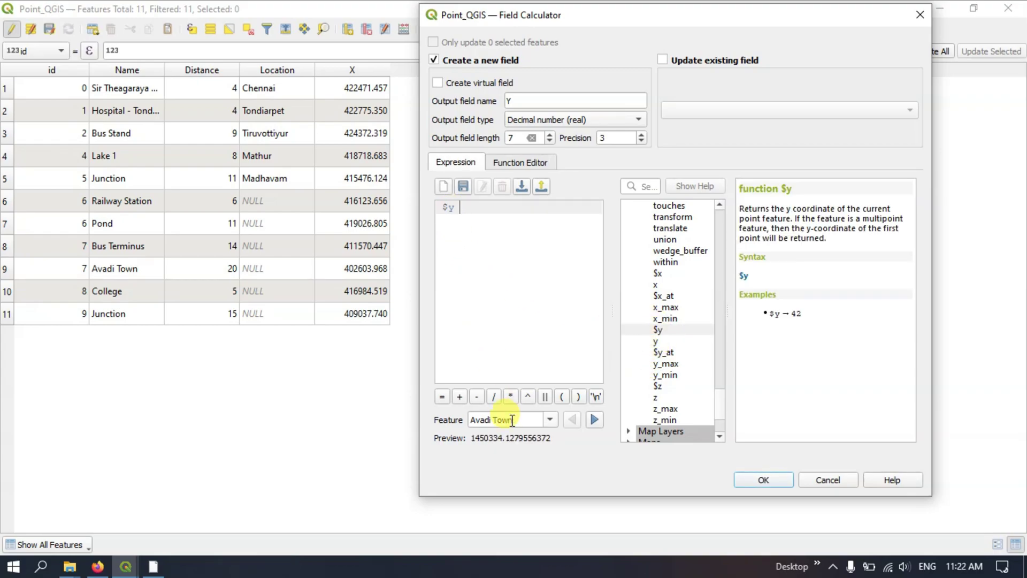
left_click(547, 418)
left_click(528, 458)
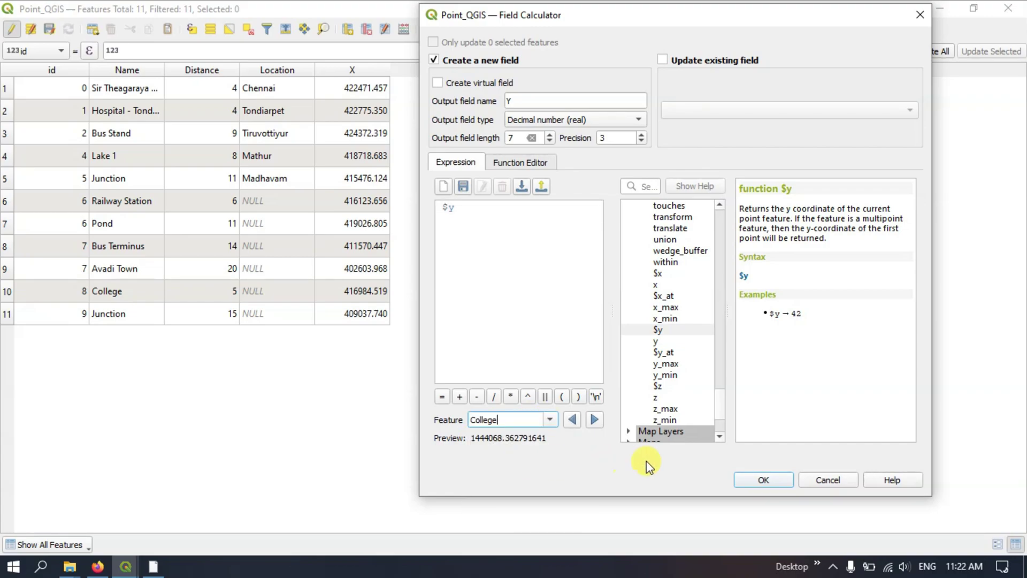
left_click(754, 477)
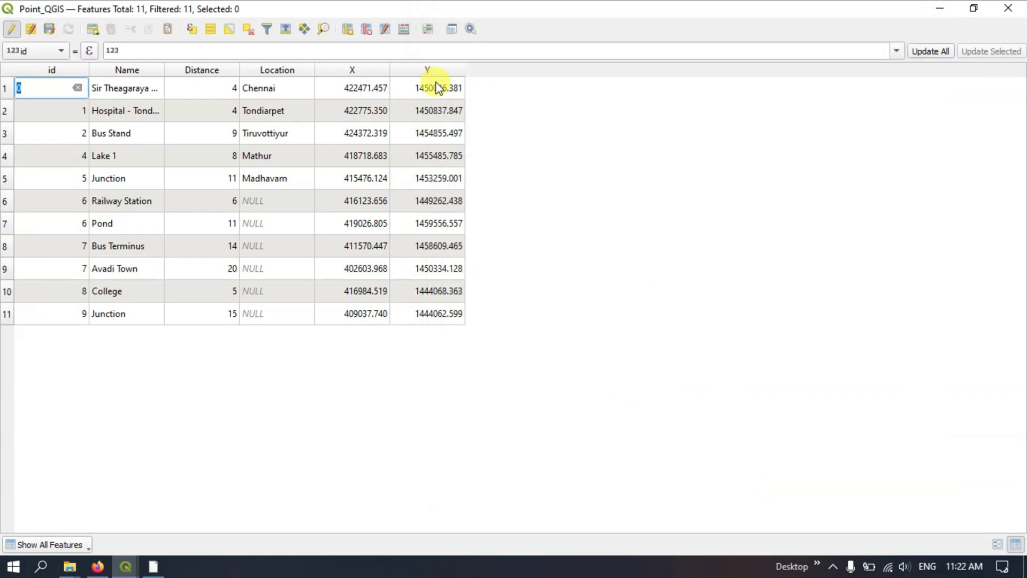
Step: Save the Point_QGIS layer edits, turn off editing and close its attribute table
left_click(52, 30)
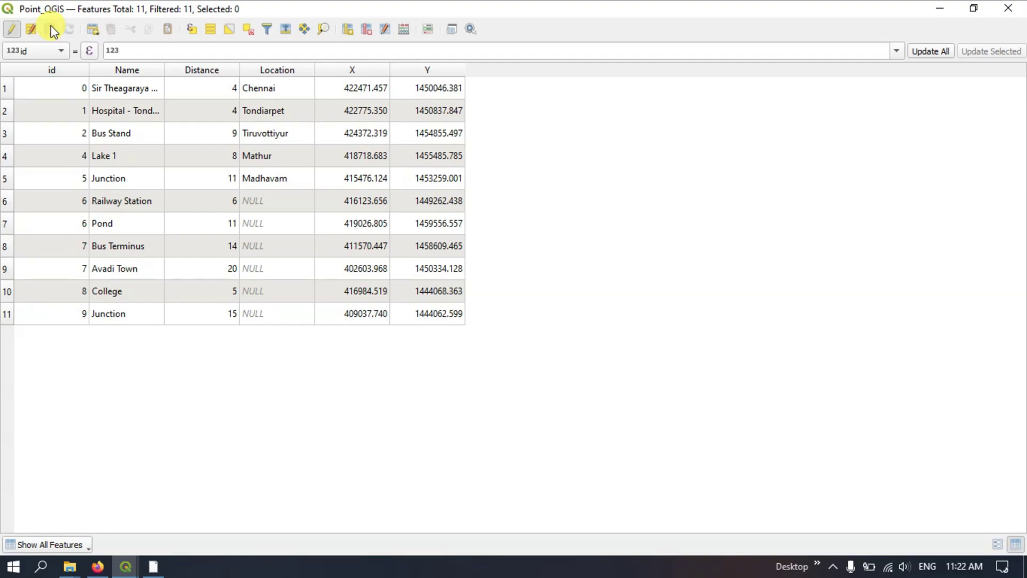
left_click(12, 30)
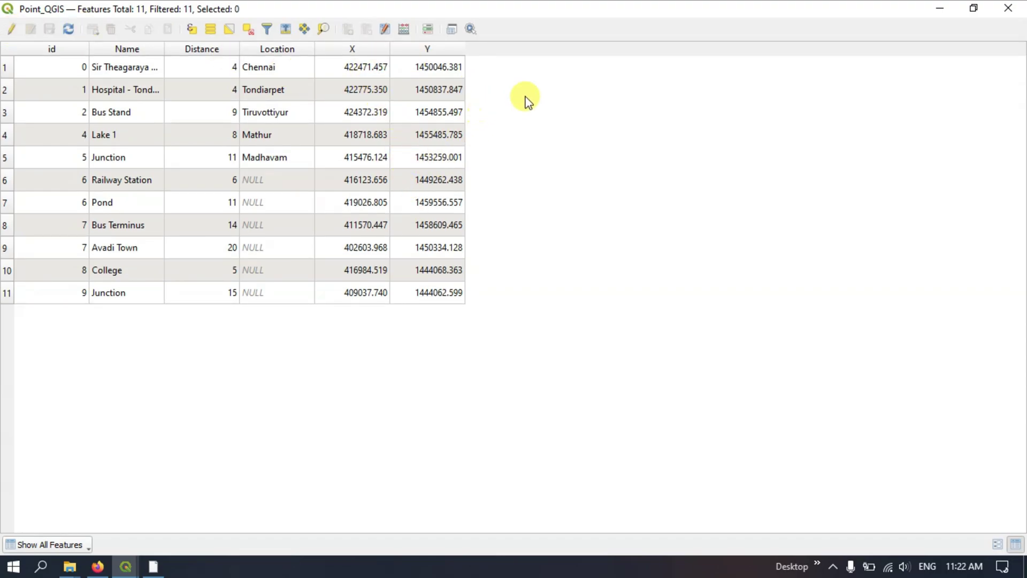
left_click(1010, 9)
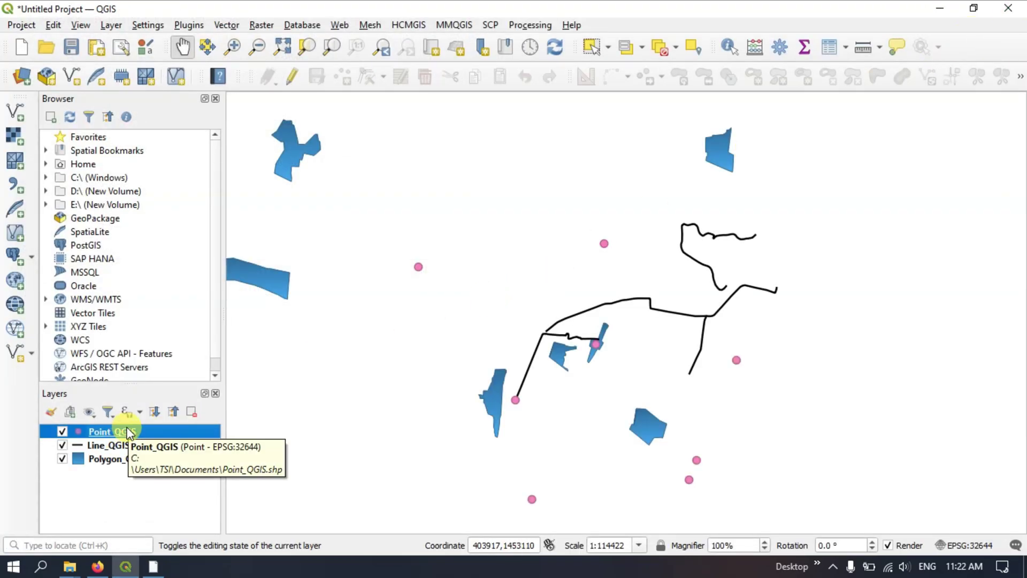
Step: Check the coordinate reference system and units in the Point_QGIS layer's information properties
left_click(100, 449)
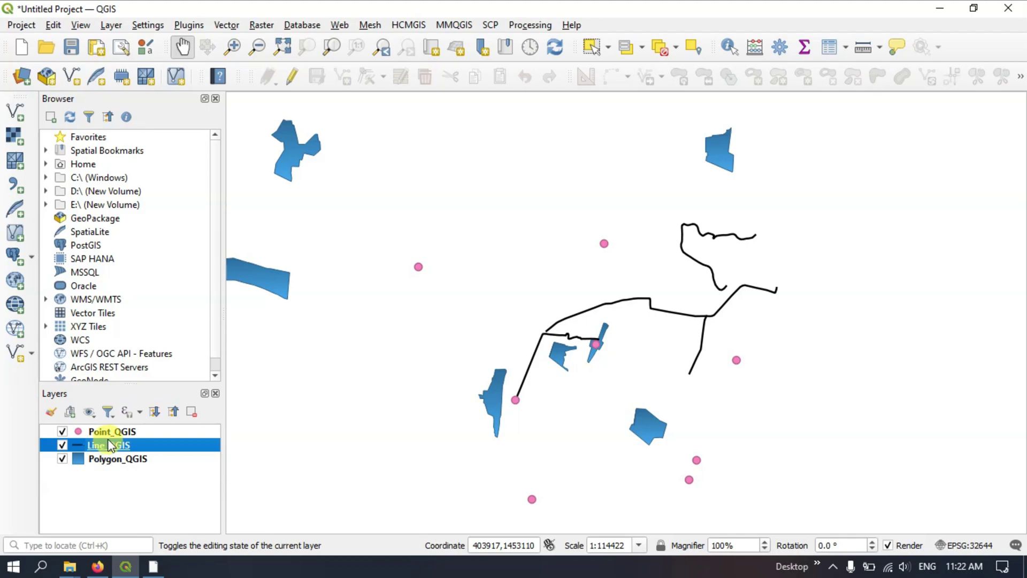
right_click(114, 431)
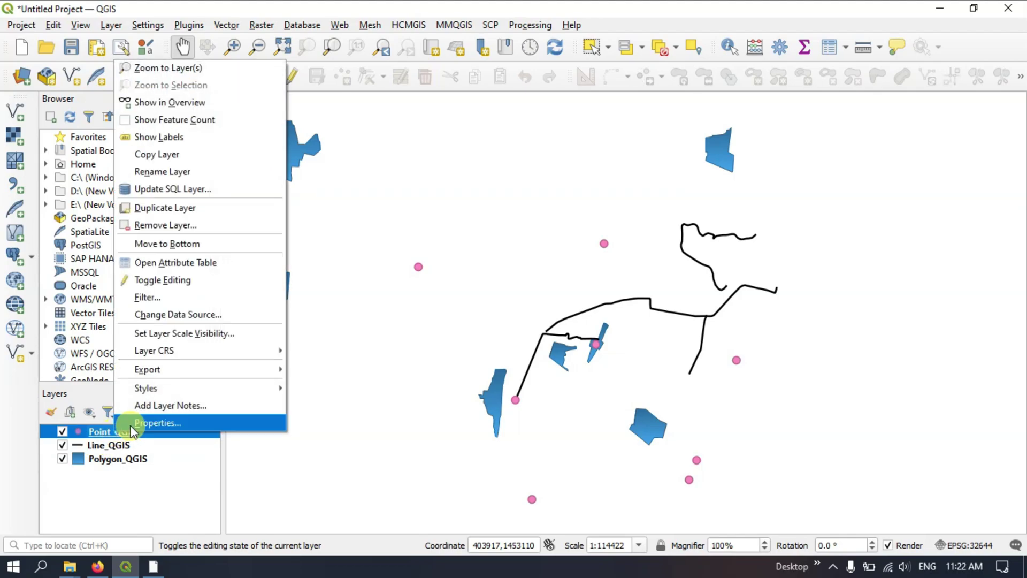
left_click(132, 427)
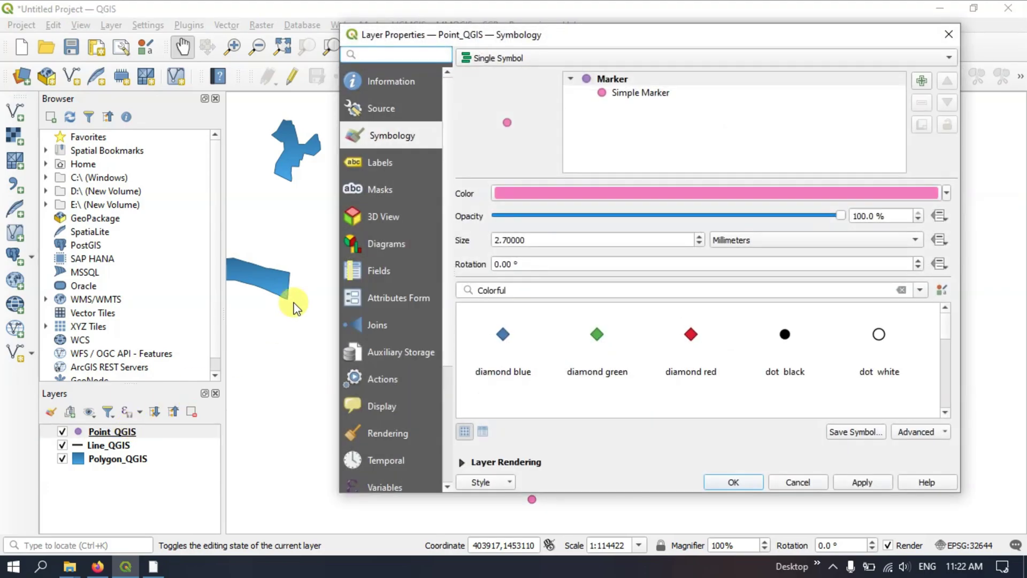
left_click(392, 82)
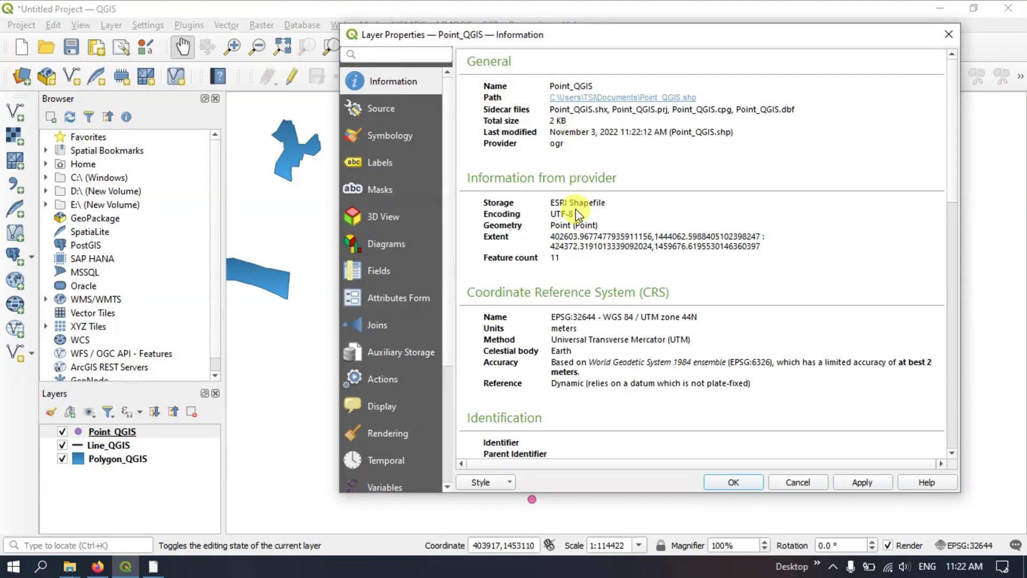
scroll(574, 296, "down", 1)
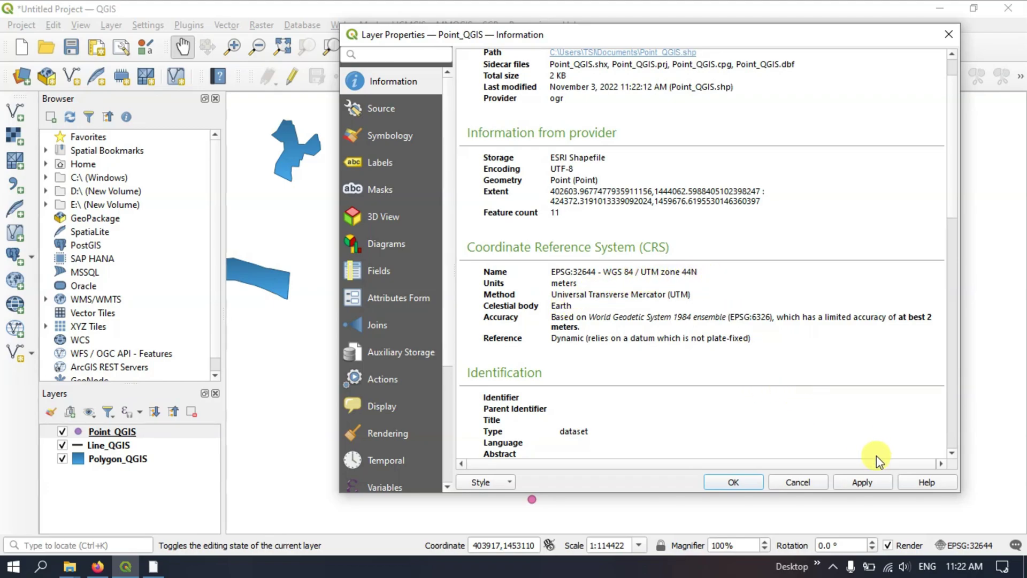
left_click(862, 482)
left_click(734, 483)
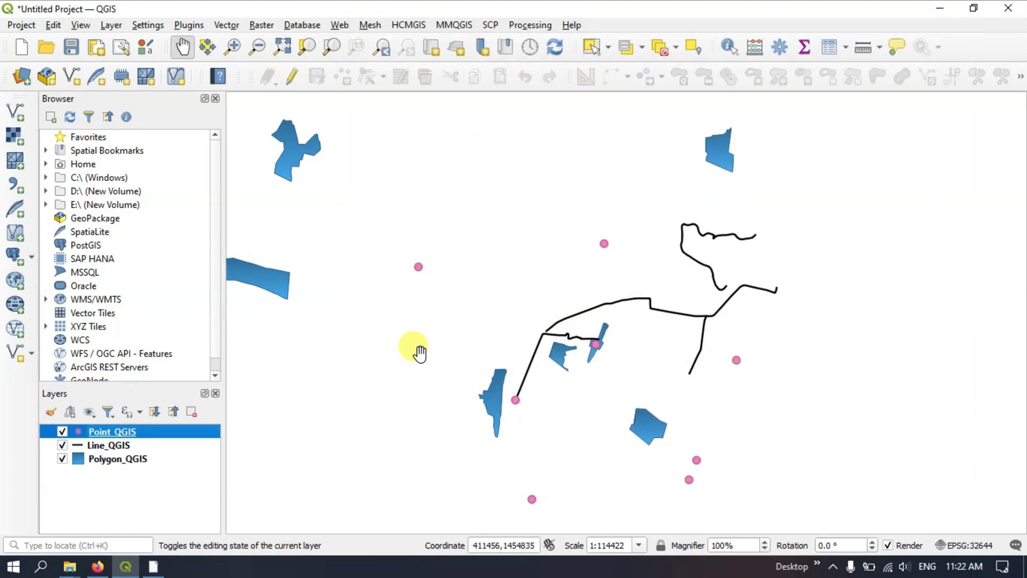
Step: Open the attribute table of the Line_QGIS layer and turn on editing
left_click(128, 451)
left_click(131, 461)
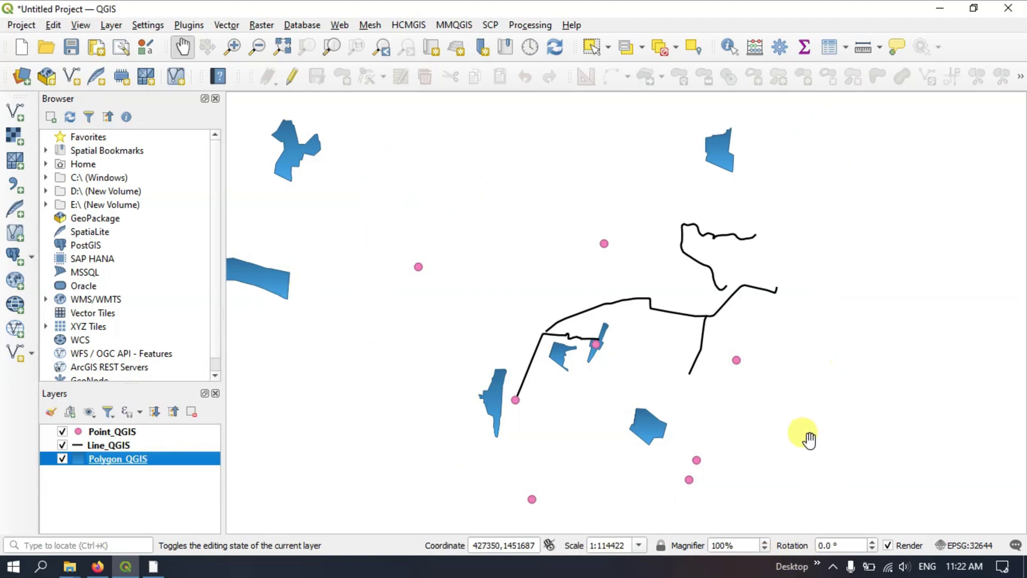
left_click(112, 478)
left_click(120, 446)
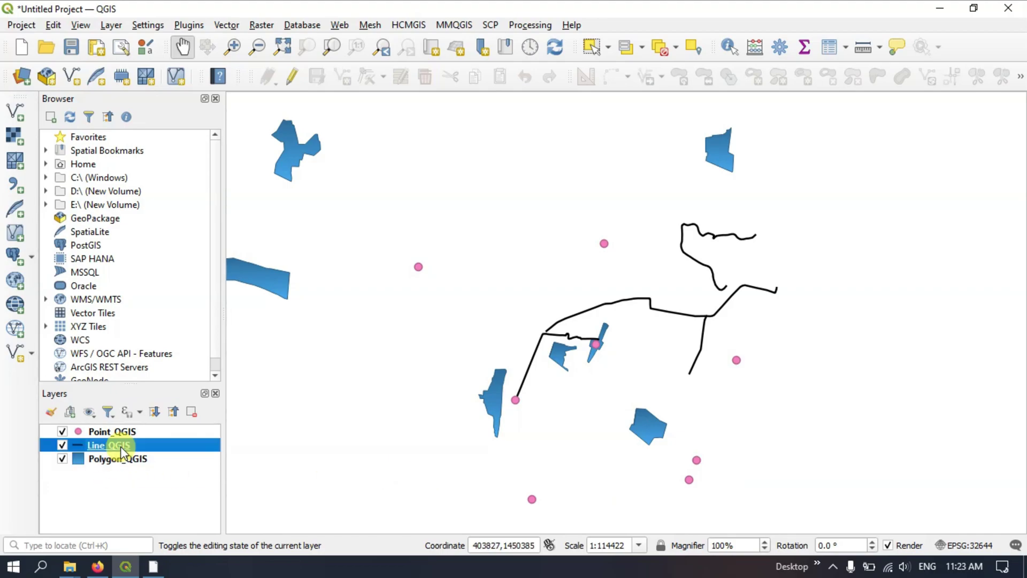
right_click(121, 446)
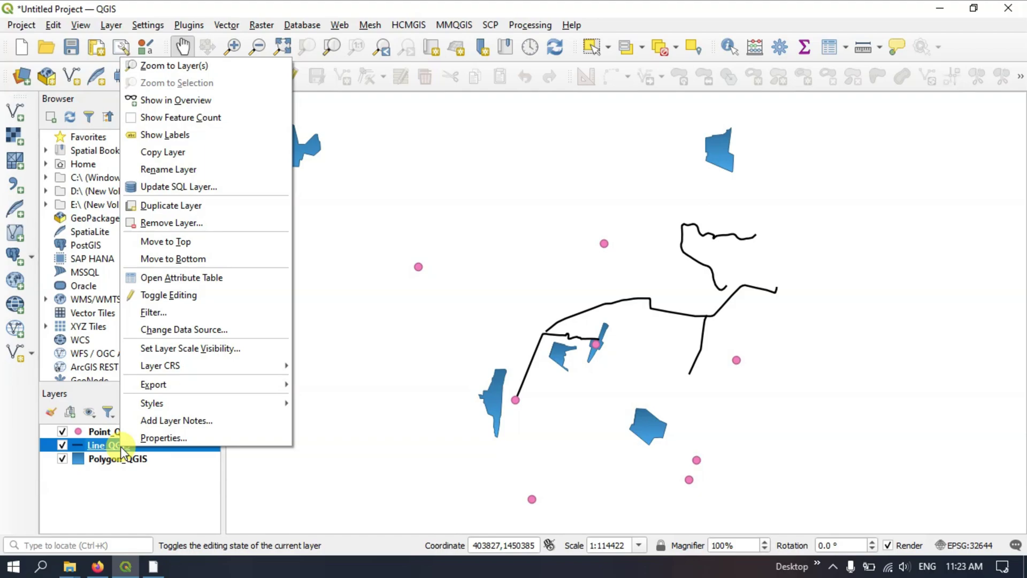
left_click(236, 283)
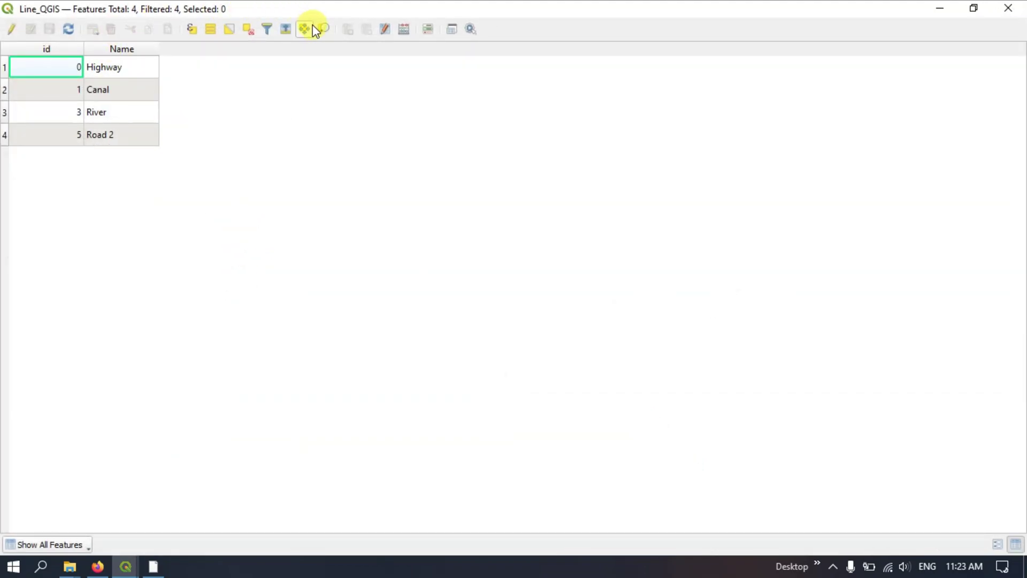
left_click(10, 30)
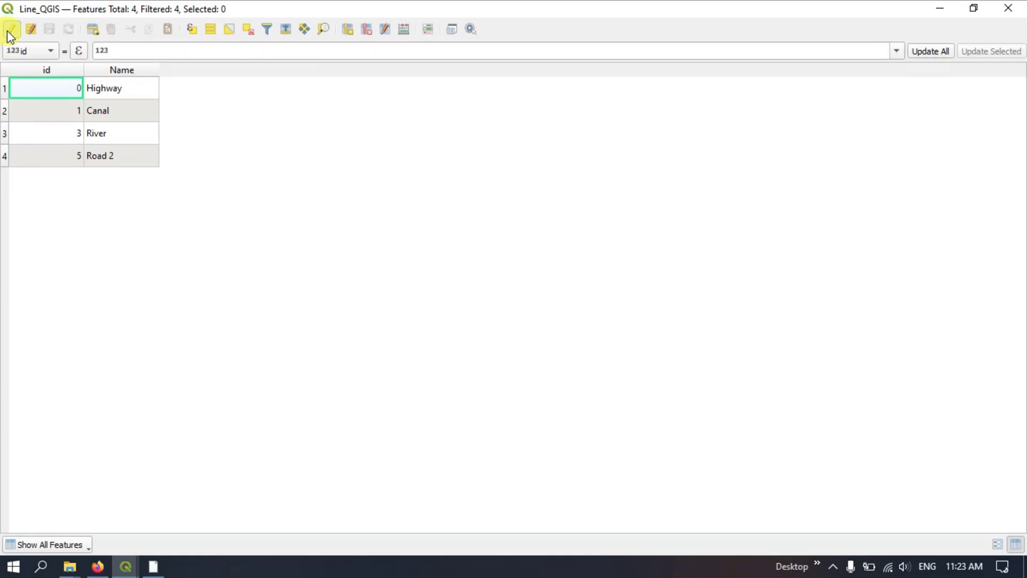
Step: Add a field named Length to the Line_QGIS layer, of type Decimal number (real), with length 6 and precision 2
left_click(347, 30)
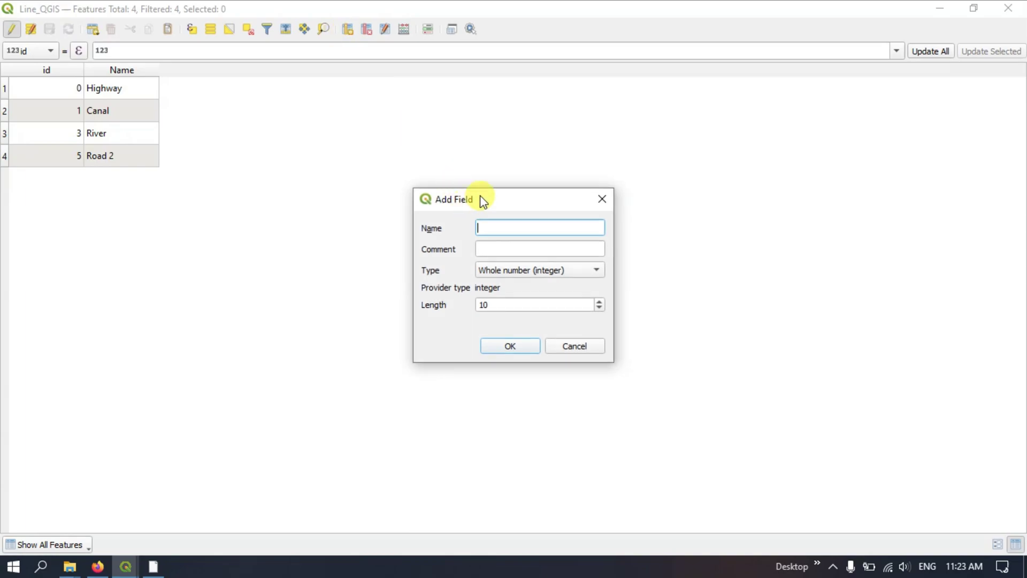
left_click_drag(482, 199, 498, 132)
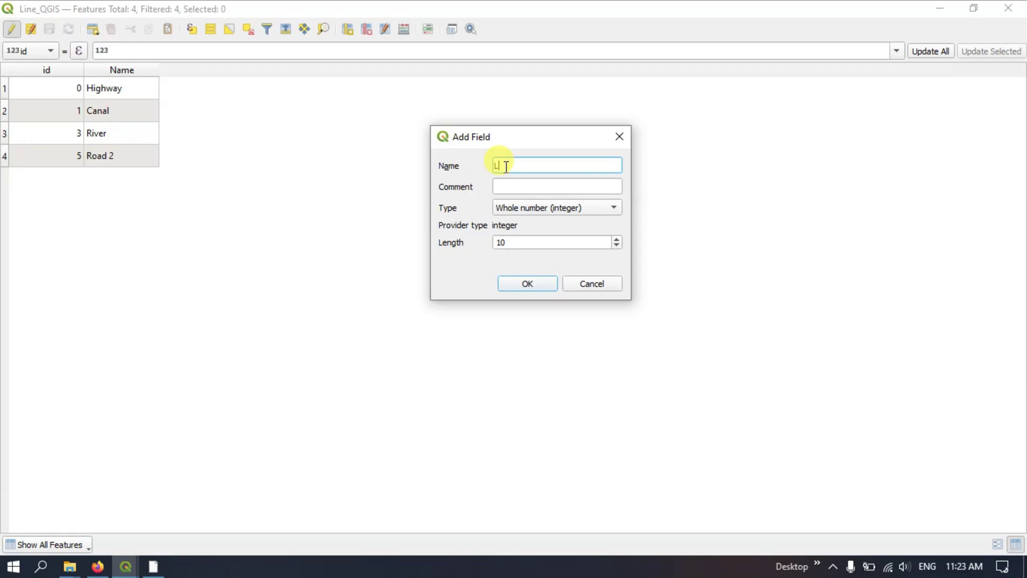
type("ength")
left_click(525, 210)
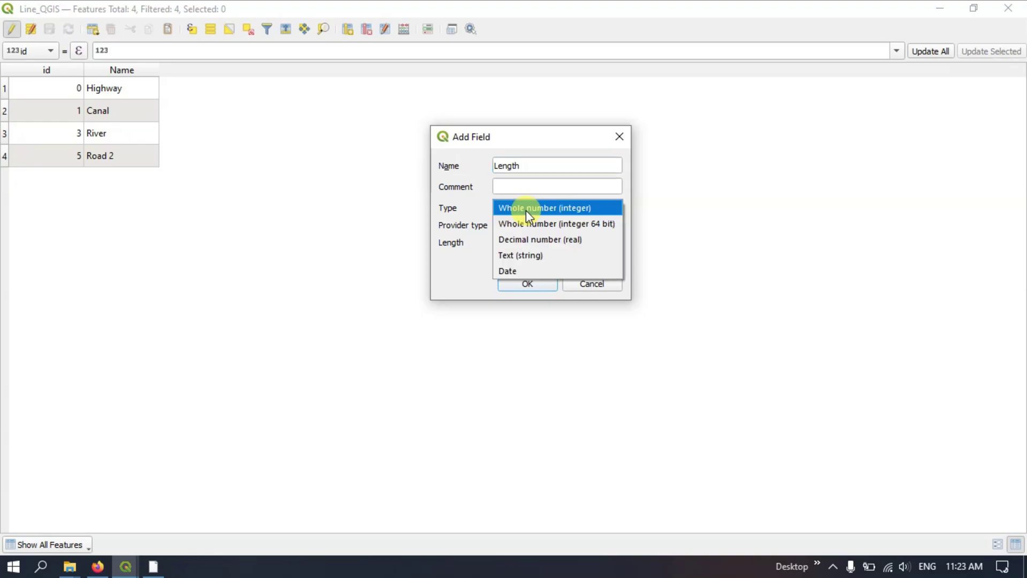
left_click(523, 239)
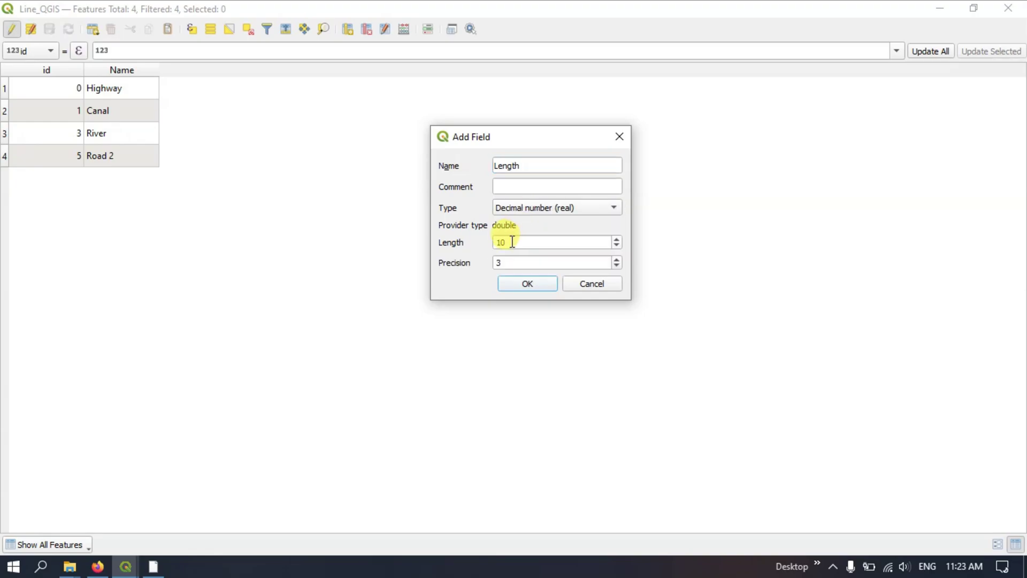
left_click_drag(512, 241, 486, 239)
type("6")
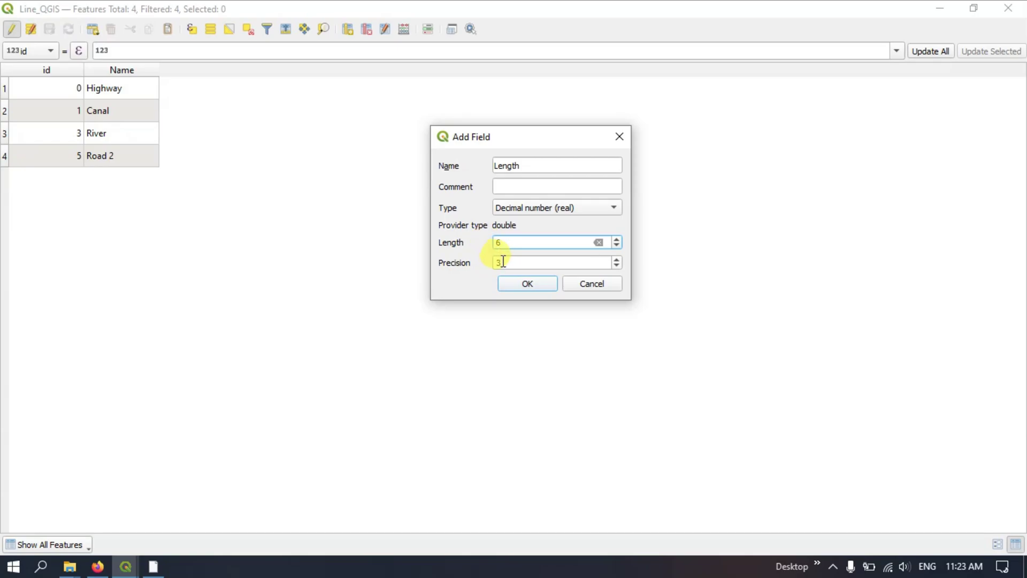
left_click_drag(502, 262, 491, 260)
type("2")
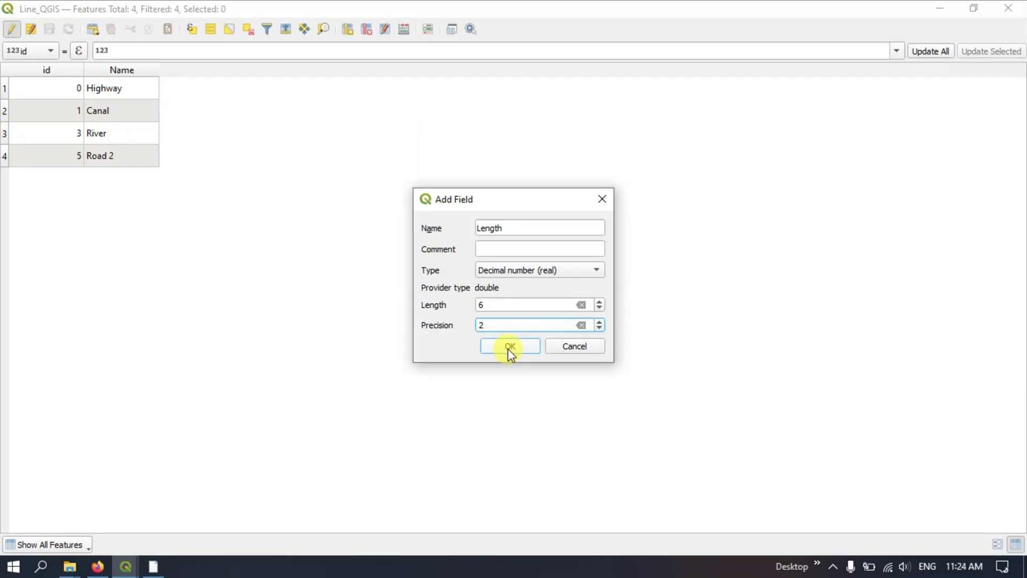
left_click(509, 347)
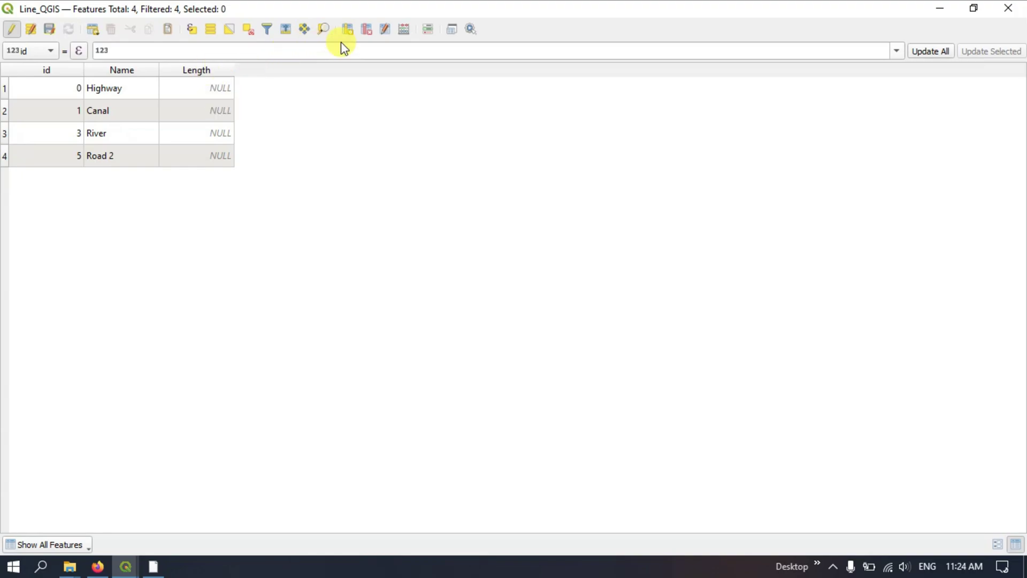
Step: Set the Field Calculator to update the existing Length field of the Line_QGIS layer
left_click(402, 30)
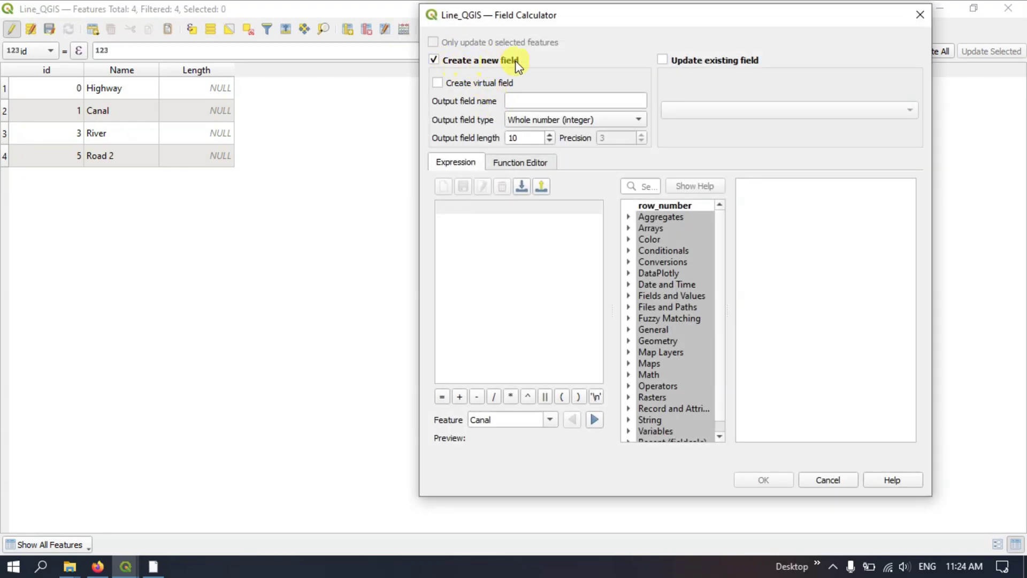
left_click(689, 64)
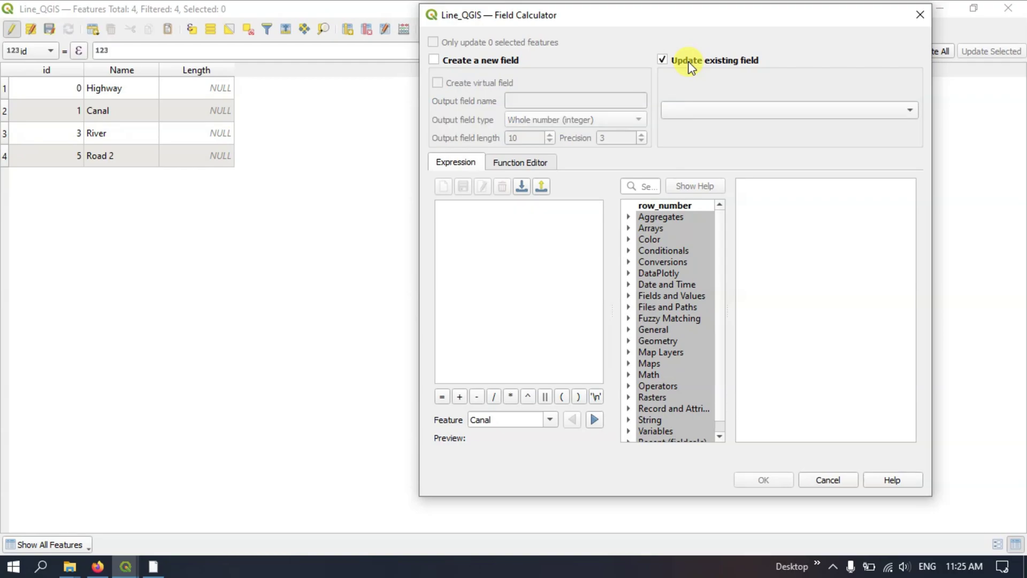
left_click(687, 115)
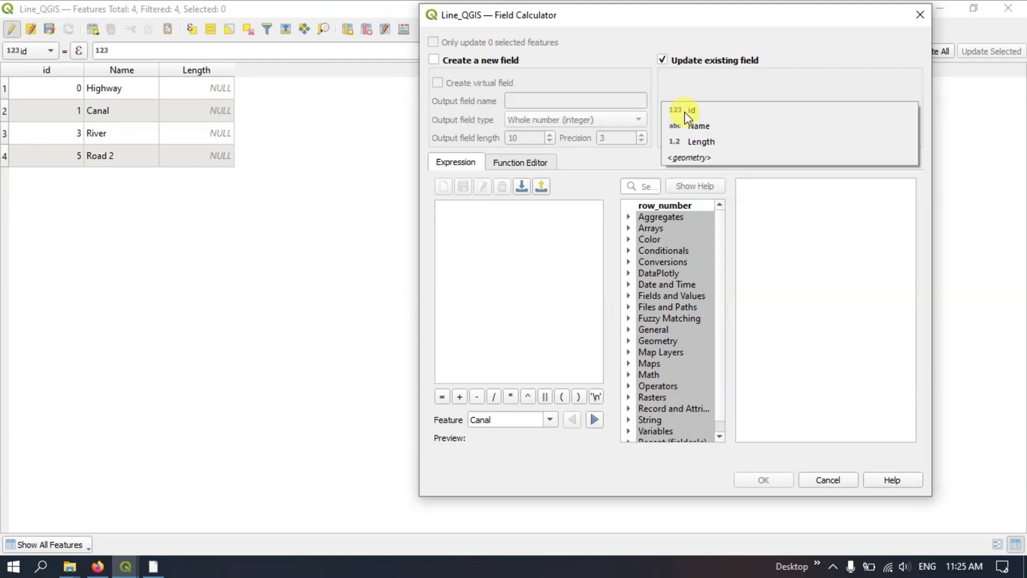
left_click(693, 141)
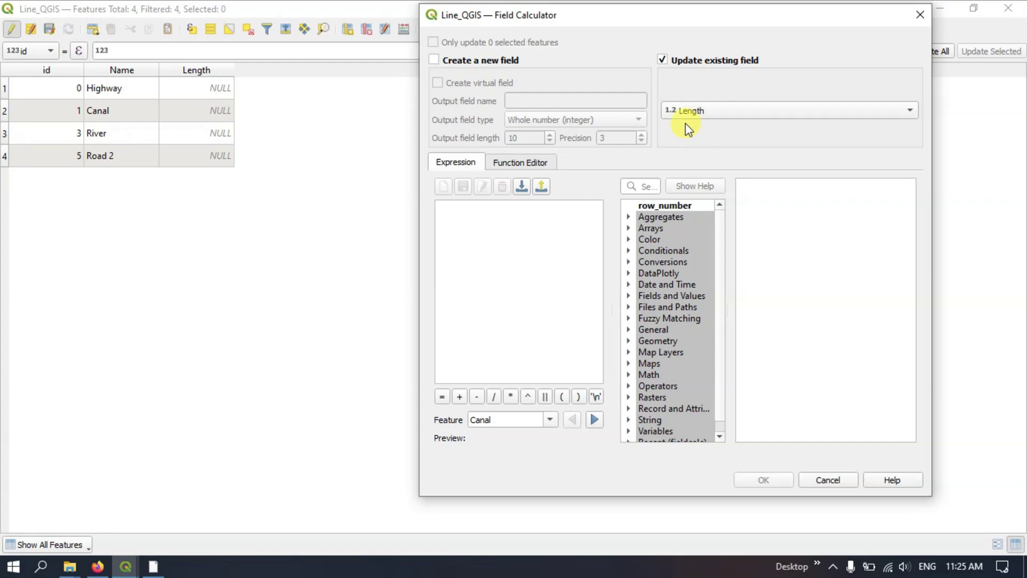
Step: Insert the Geometry function $length as the expression for the Length field
double_click(641, 342)
scroll(652, 341, "down", 1)
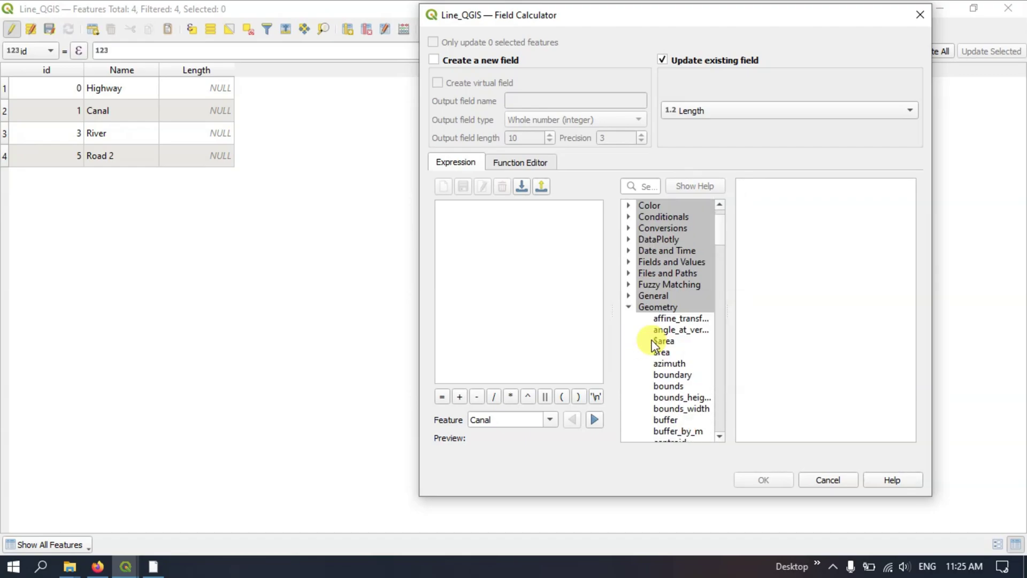
scroll(652, 345, "down", 11)
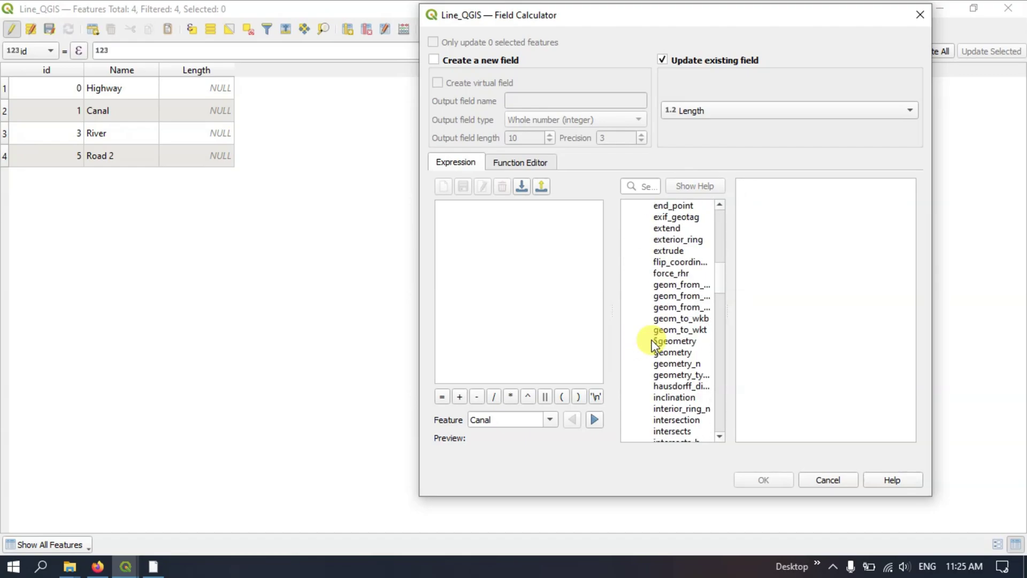
scroll(654, 342, "down", 5)
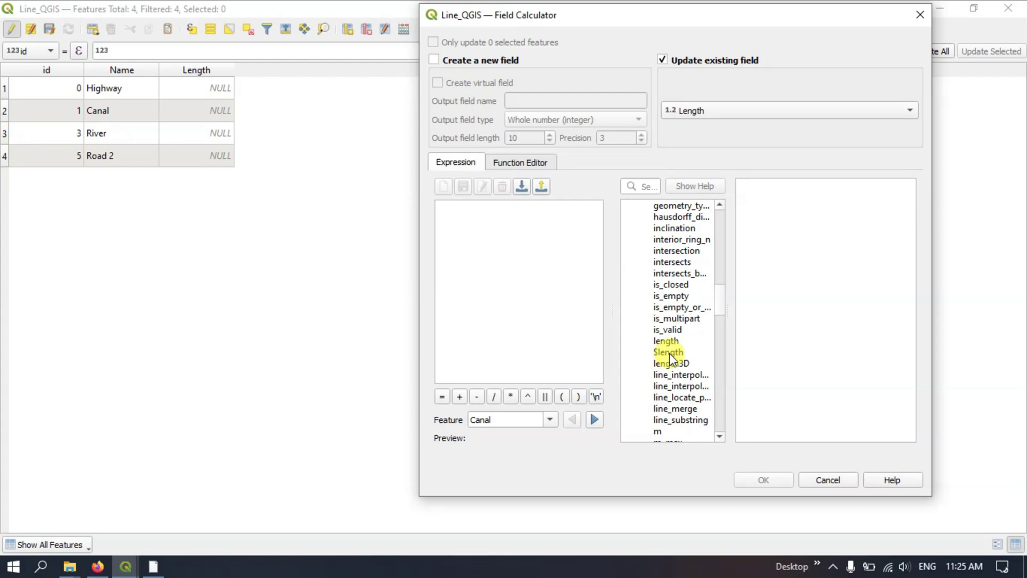
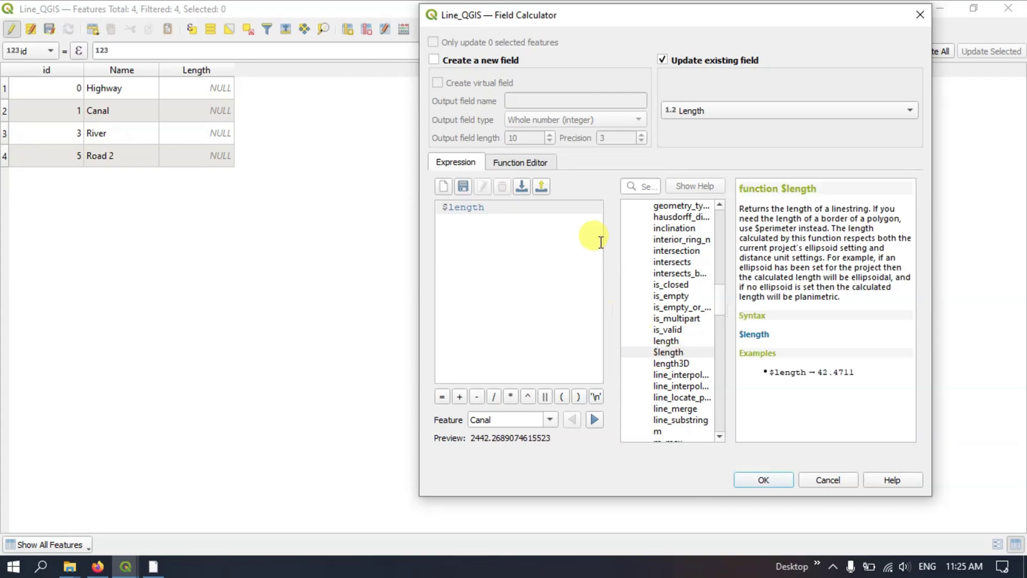
left_click(645, 187)
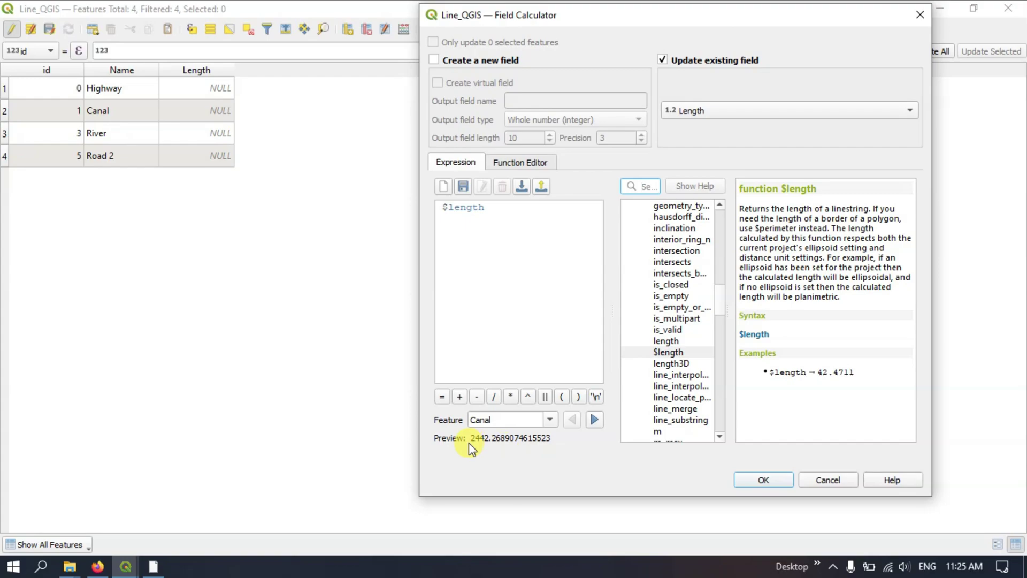
Step: Preview $length for the Highway feature, apply the calculation to the Length field and check the resulting values in the table
left_click(556, 422)
left_click(528, 442)
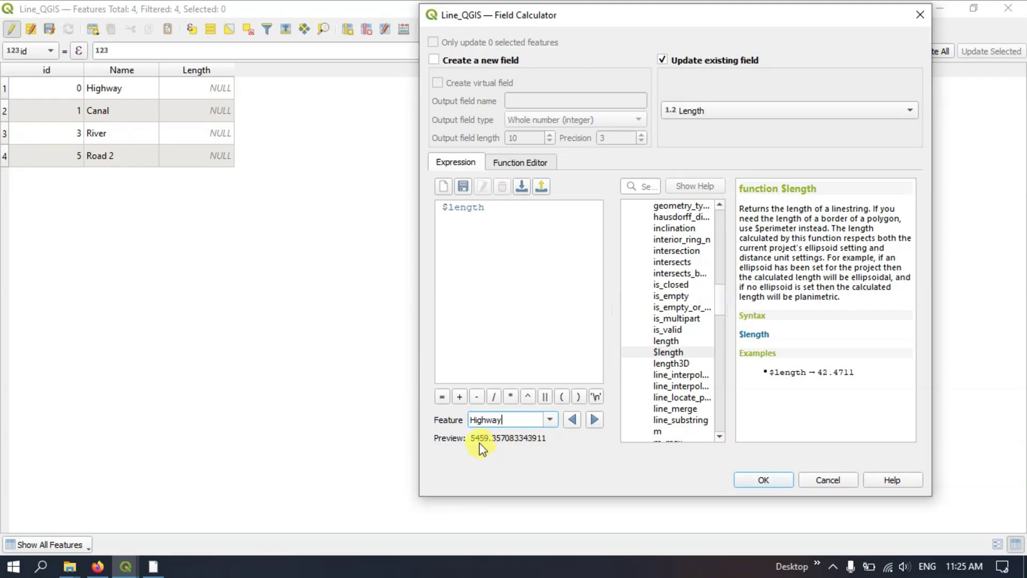
left_click(772, 484)
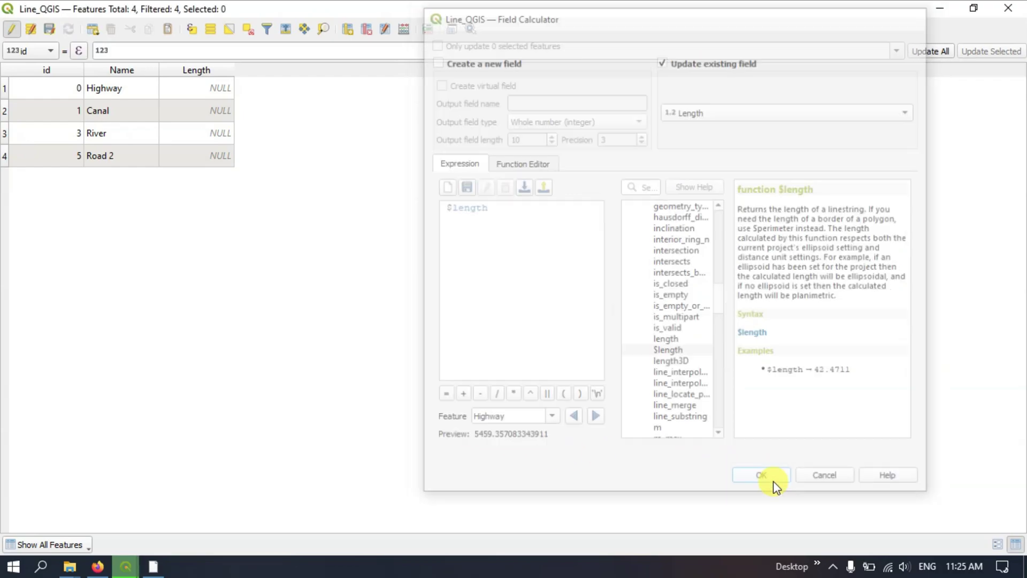
double_click(218, 162)
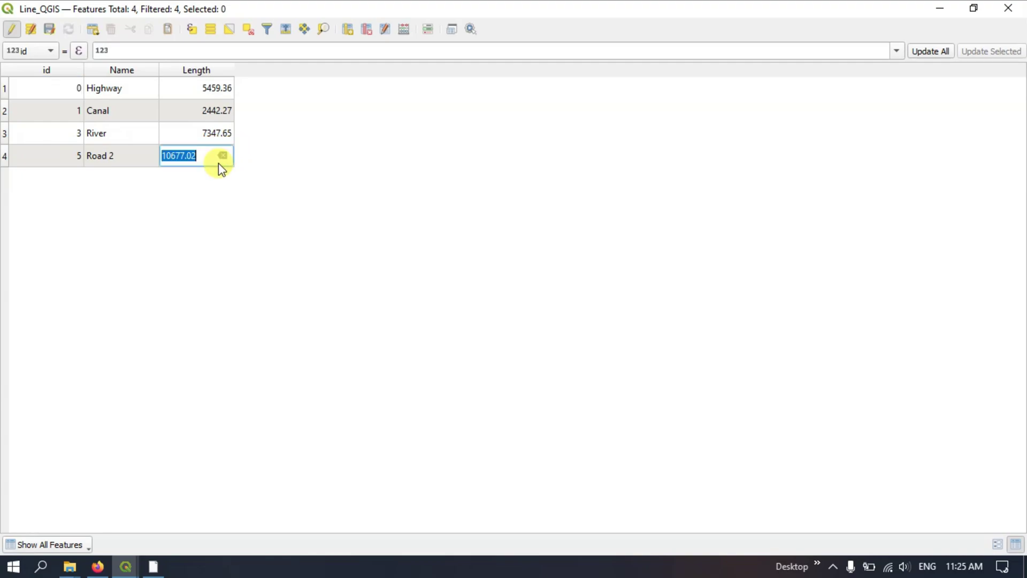
double_click(202, 133)
double_click(201, 113)
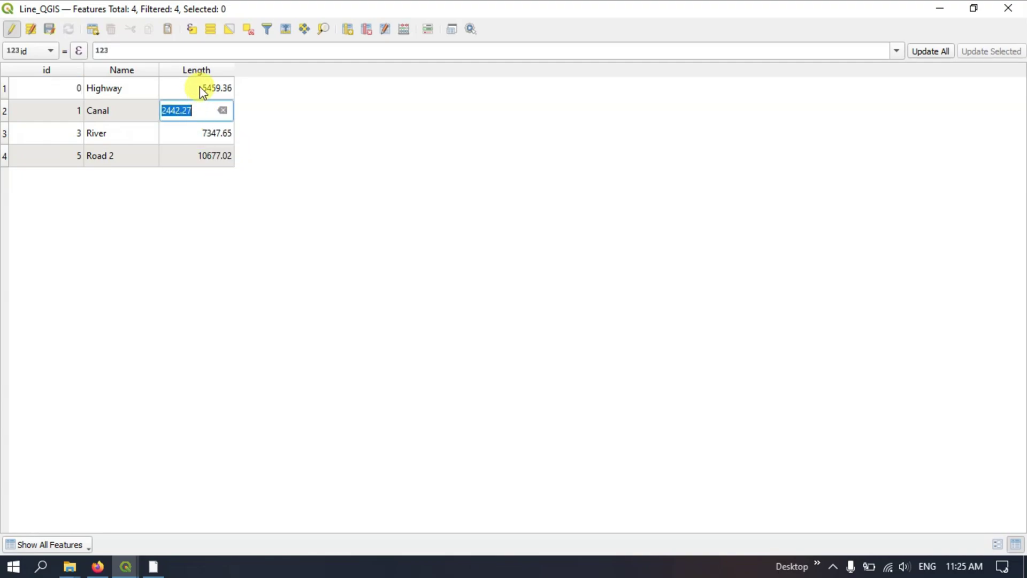
double_click(200, 87)
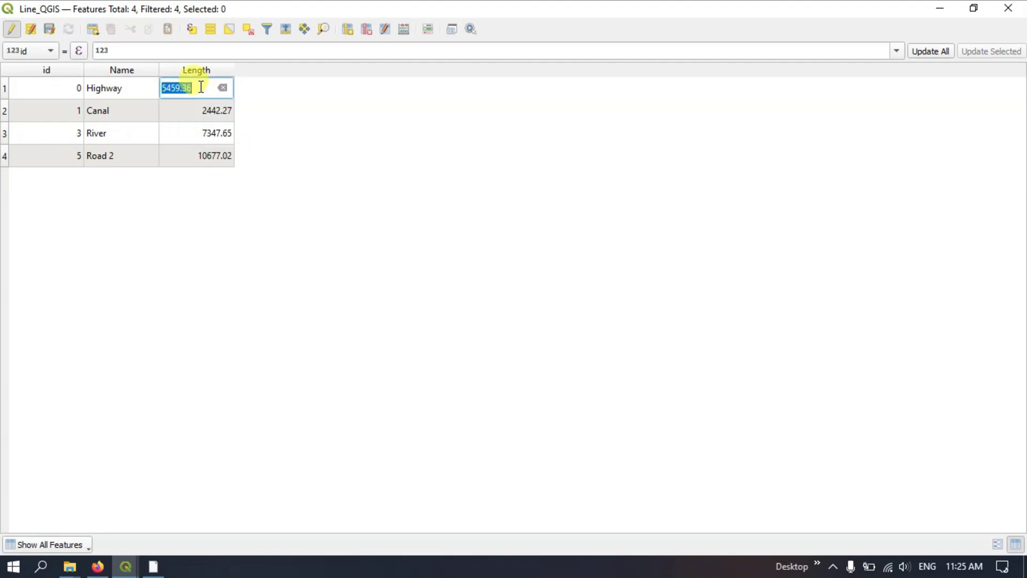
Step: Save the Line_QGIS edits and close the attribute table with editing turned off
left_click(44, 30)
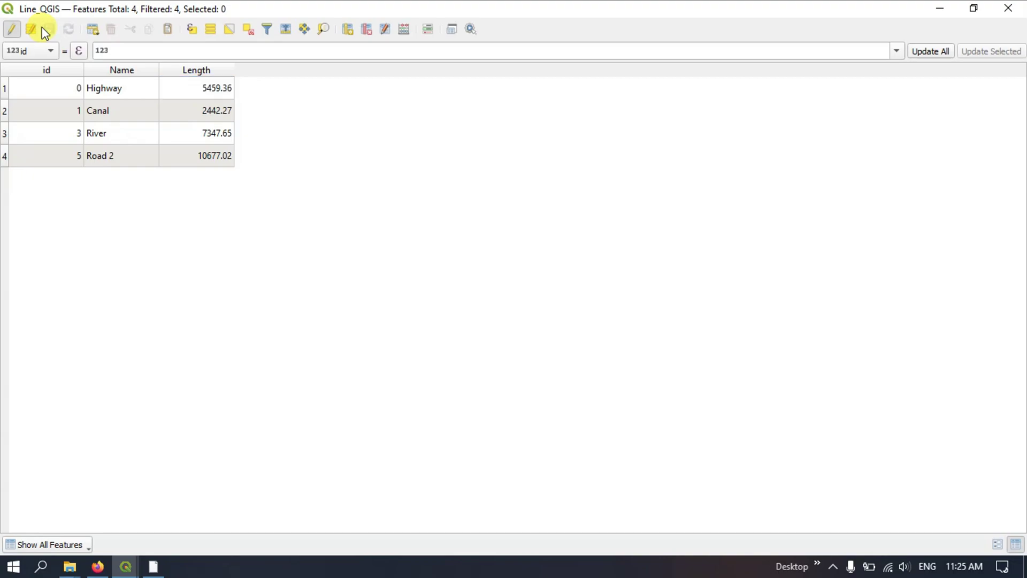
left_click(11, 30)
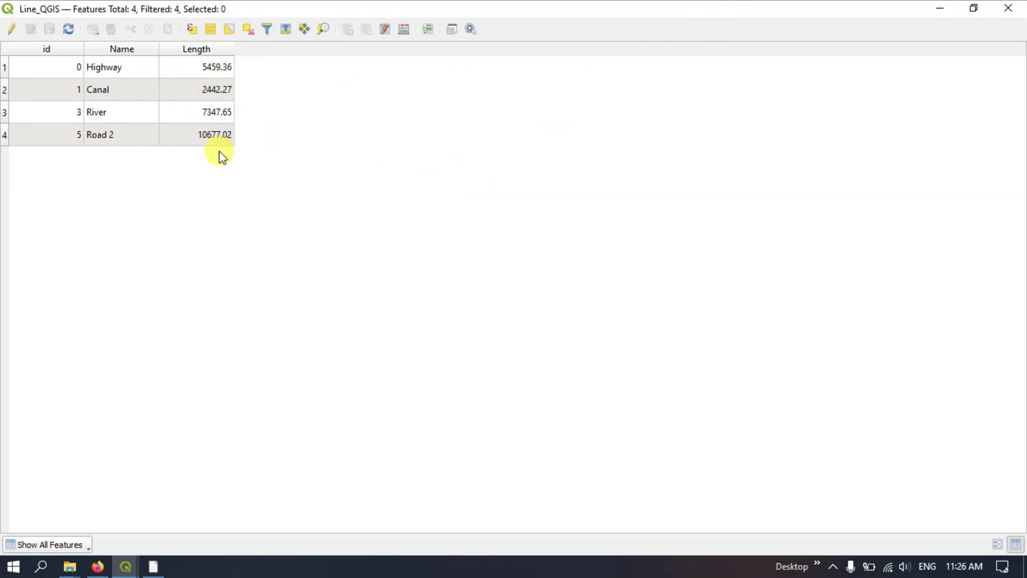
left_click(1008, 8)
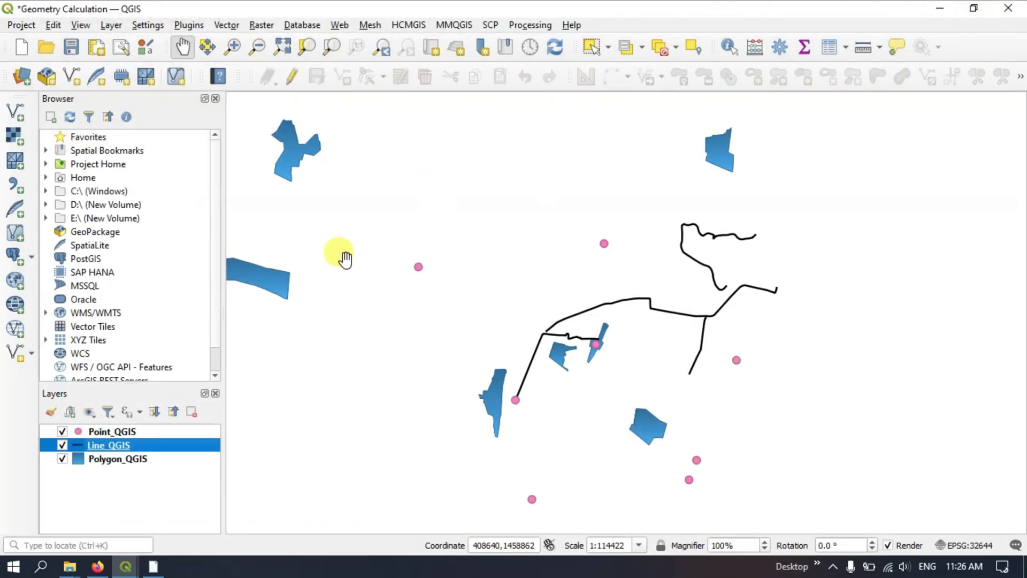
Step: Open the attribute table of the Polygon_QGIS layer and turn on editing
left_click(135, 461)
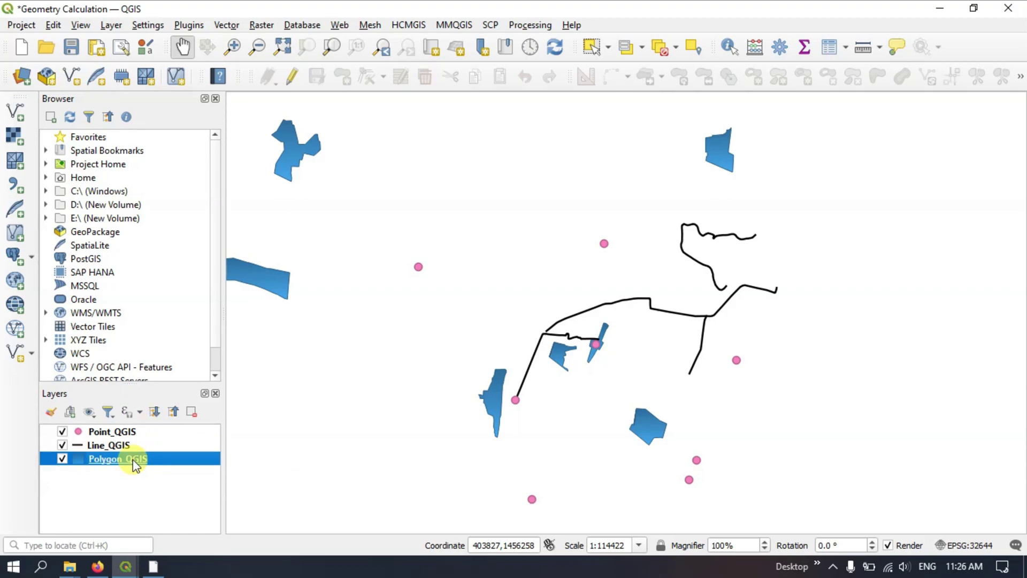
right_click(133, 462)
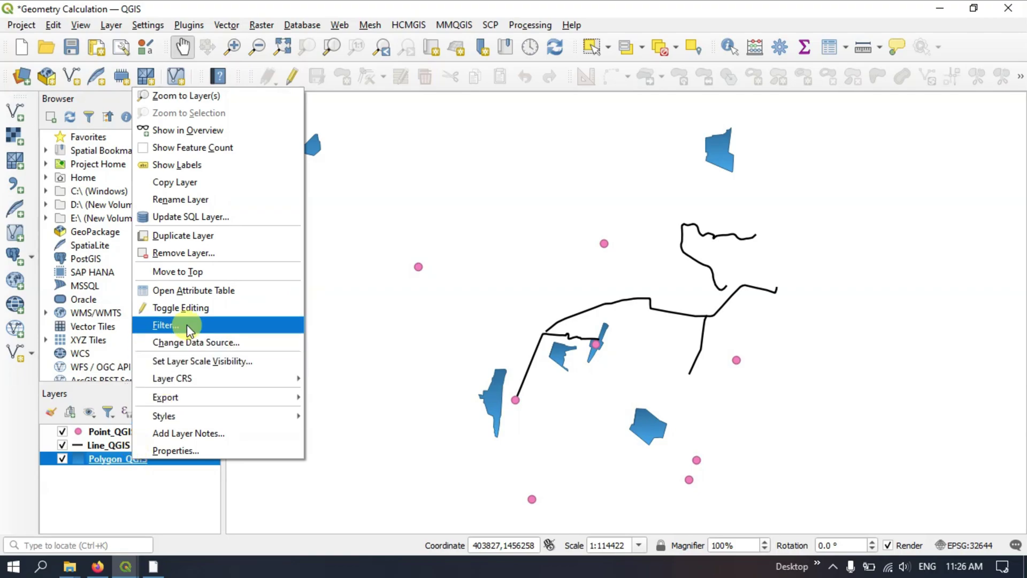
left_click(208, 302)
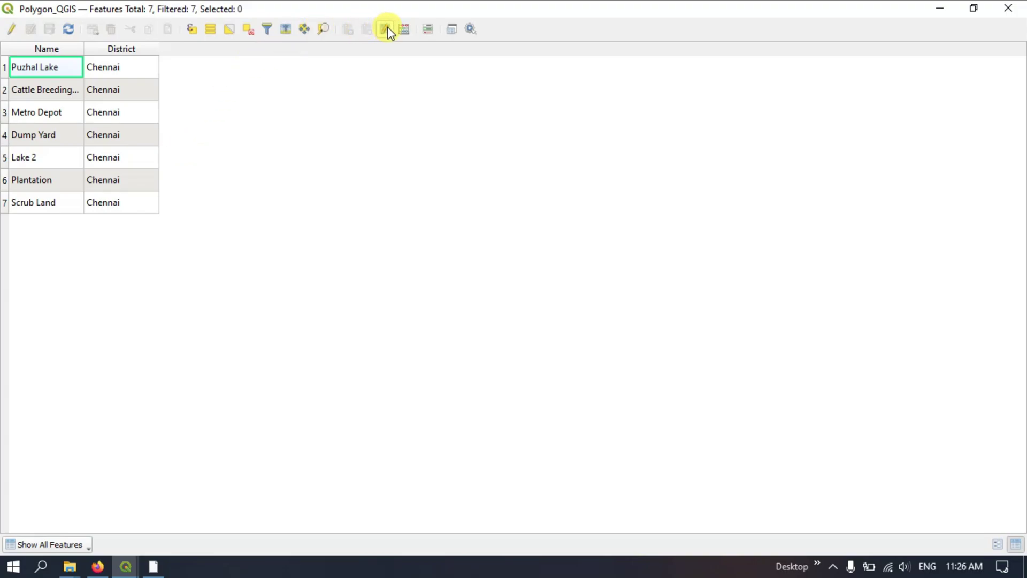
left_click(19, 34)
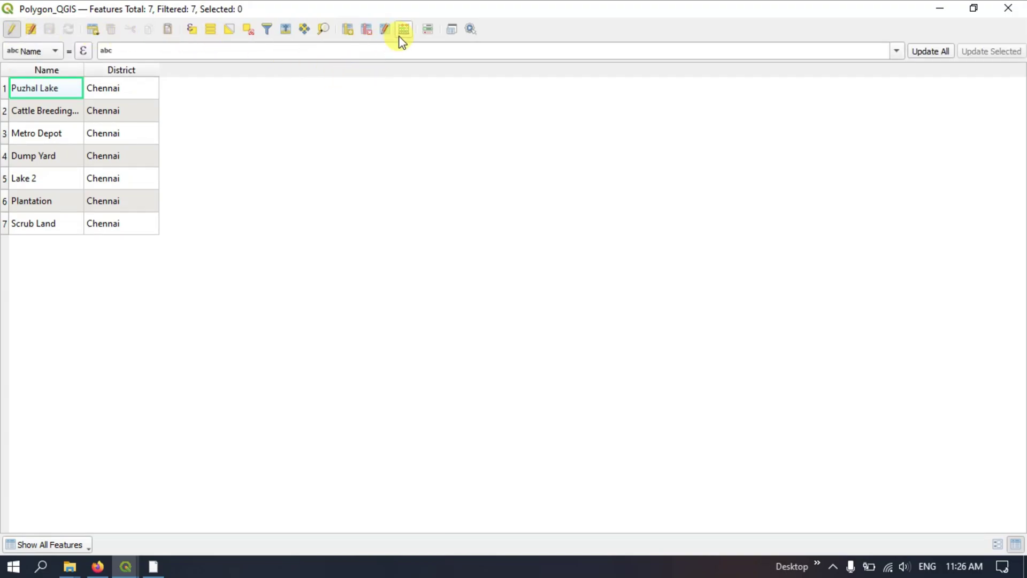
Step: Add a field named Area to the Polygon_QGIS layer, of type Decimal number (real), with length 6 and precision 3
left_click(349, 28)
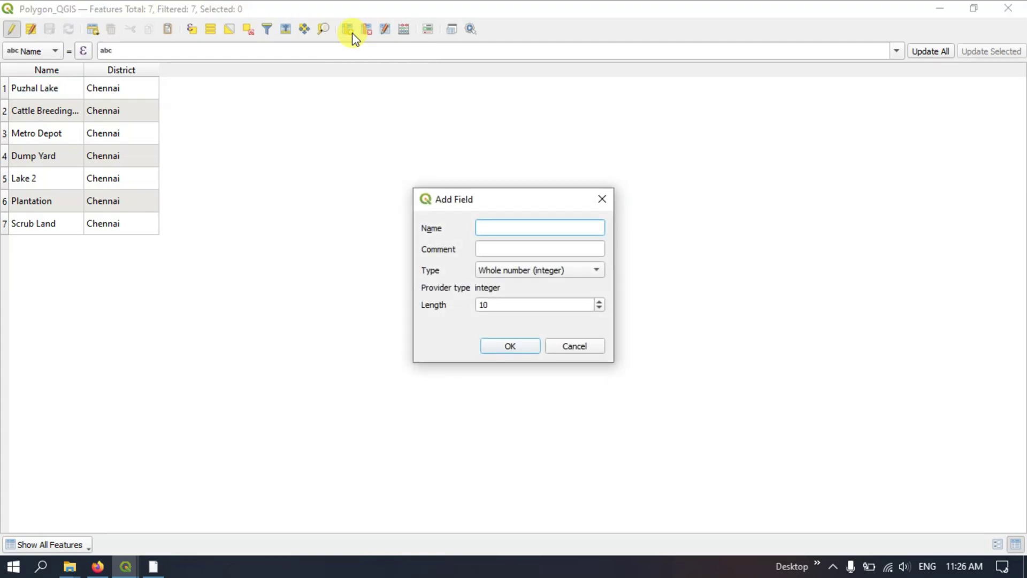
type("Area")
left_click(497, 270)
left_click(498, 301)
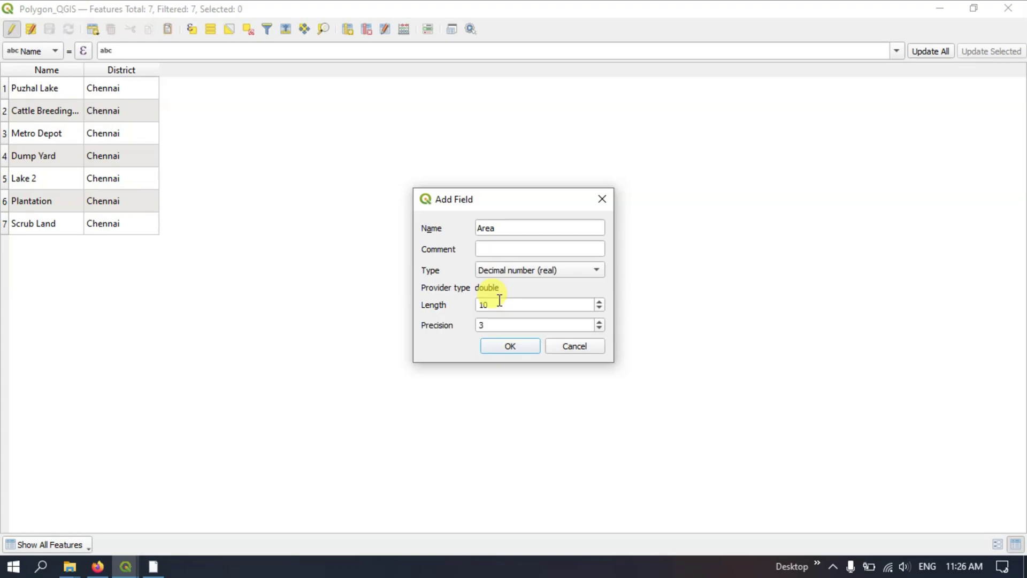
left_click_drag(492, 304, 481, 304)
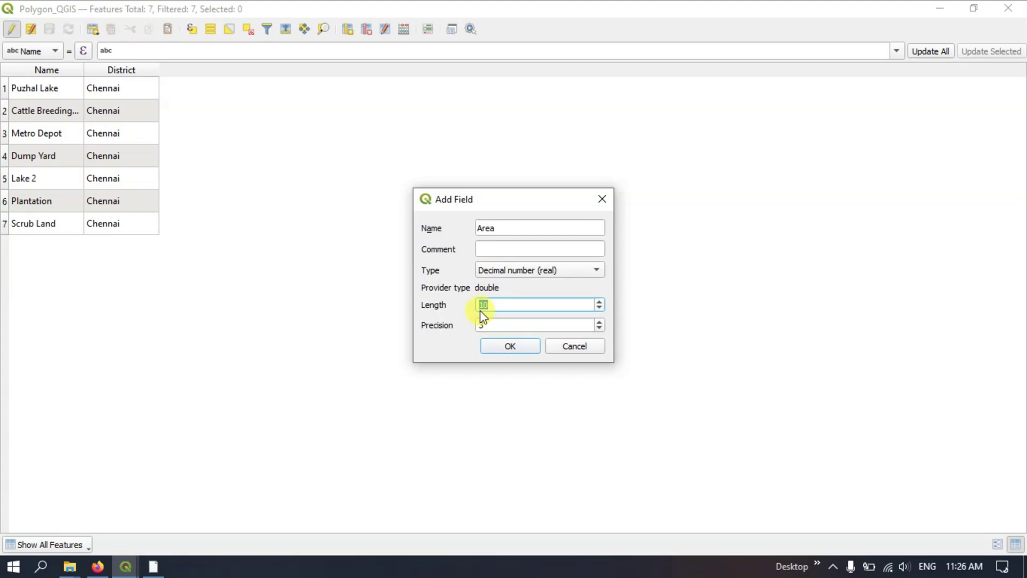
type("6")
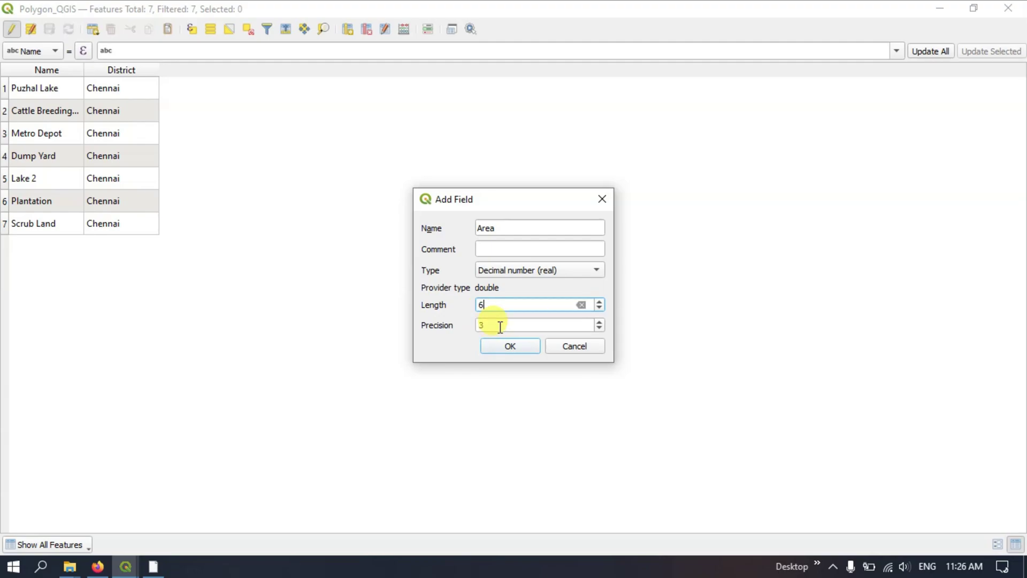
left_click(497, 326)
left_click_drag(497, 326, 476, 324)
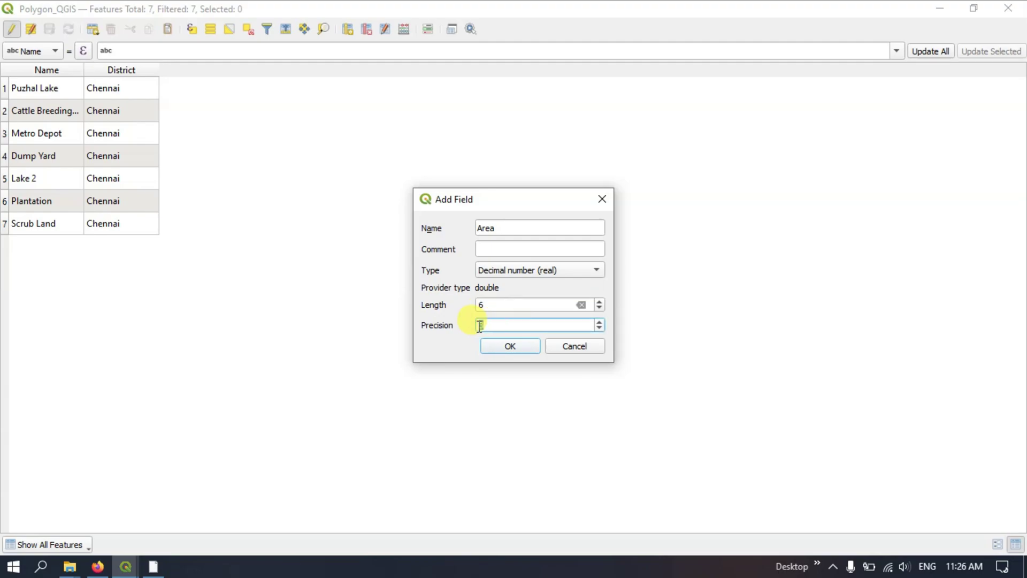
left_click(503, 348)
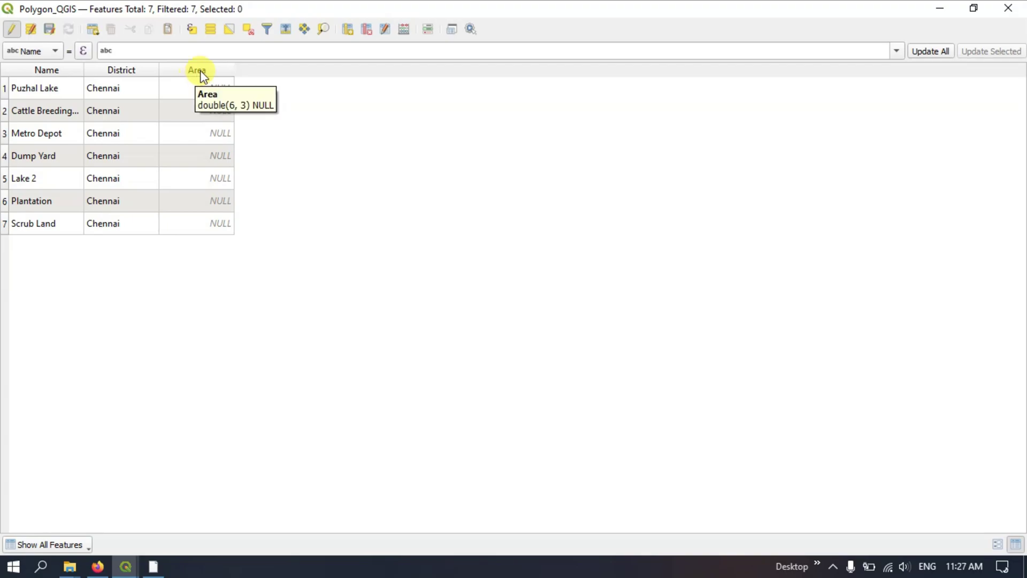
Step: Set the Field Calculator to update the existing Area field of the Polygon_QGIS layer
left_click(404, 29)
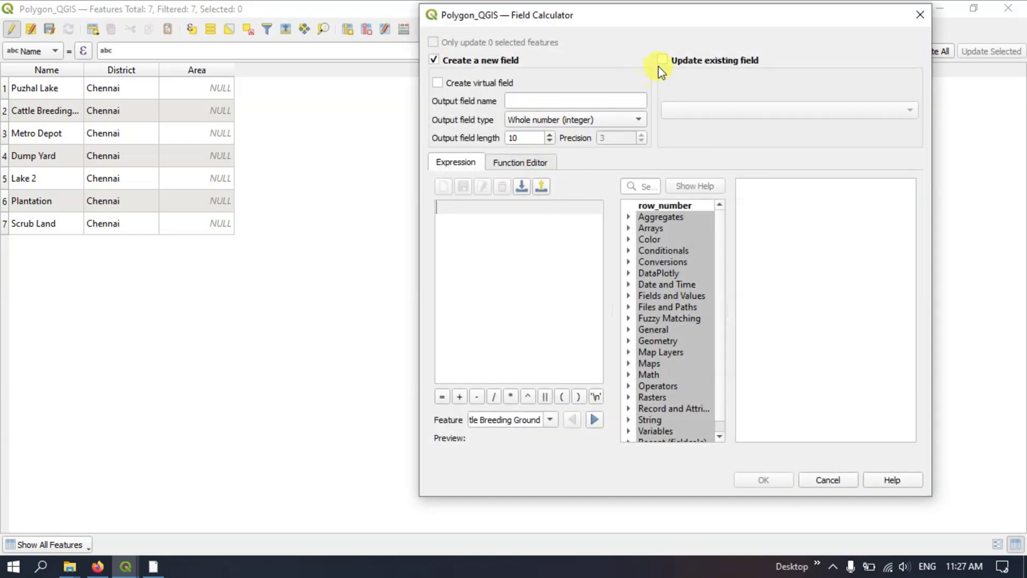
left_click(686, 62)
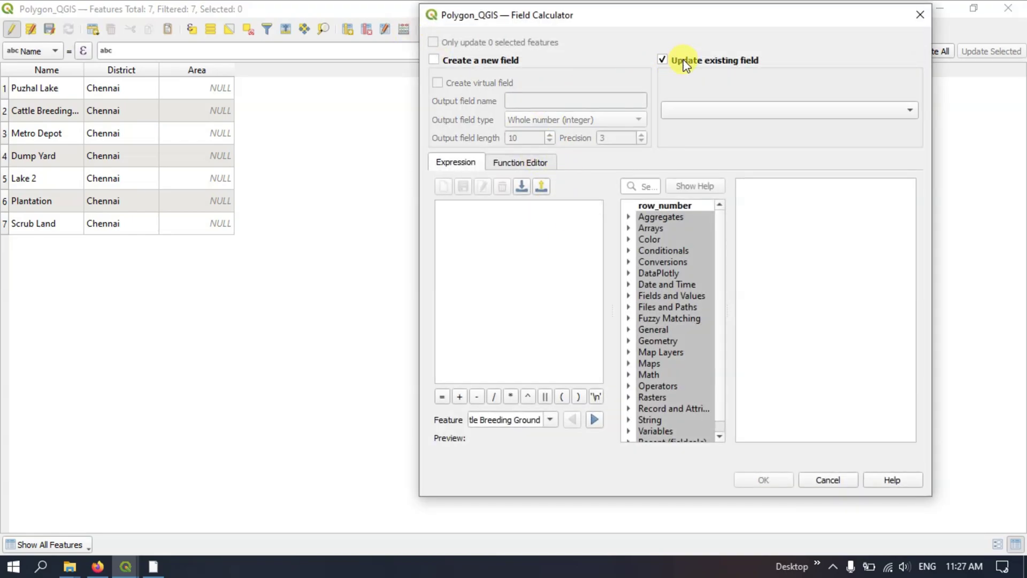
left_click(690, 111)
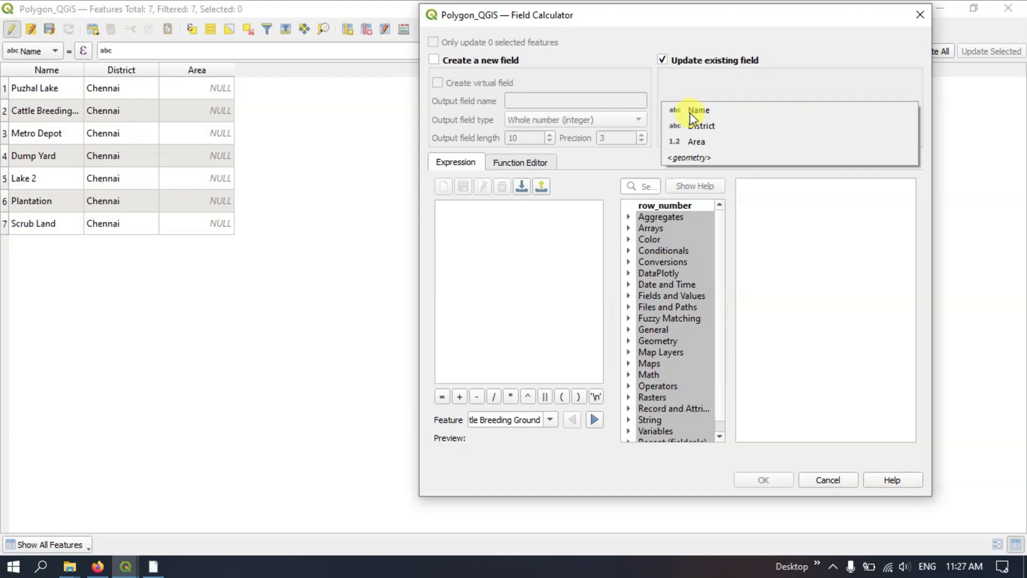
left_click(695, 142)
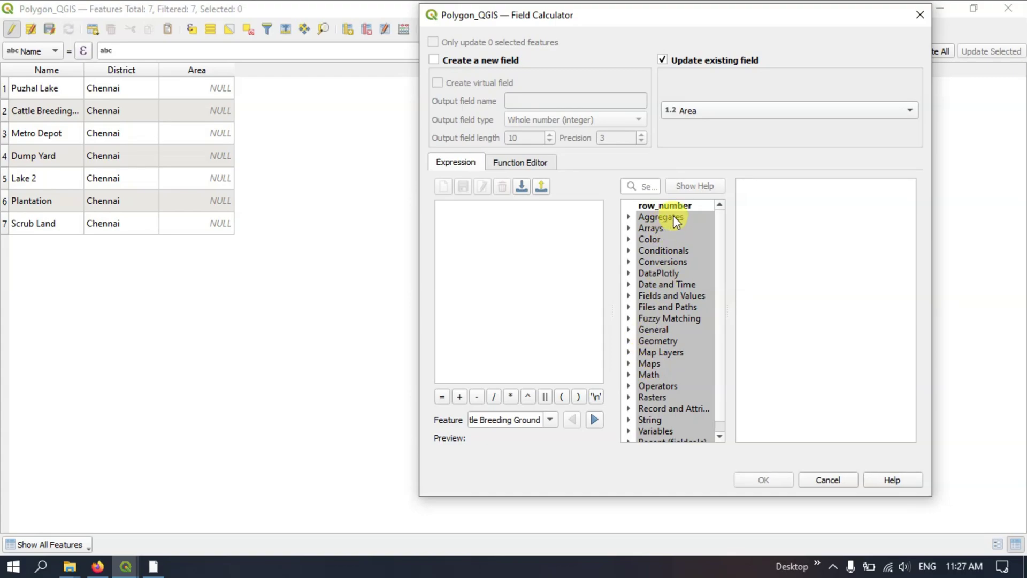
Step: Insert the Geometry function $area as the expression for the Area field
left_click(642, 344)
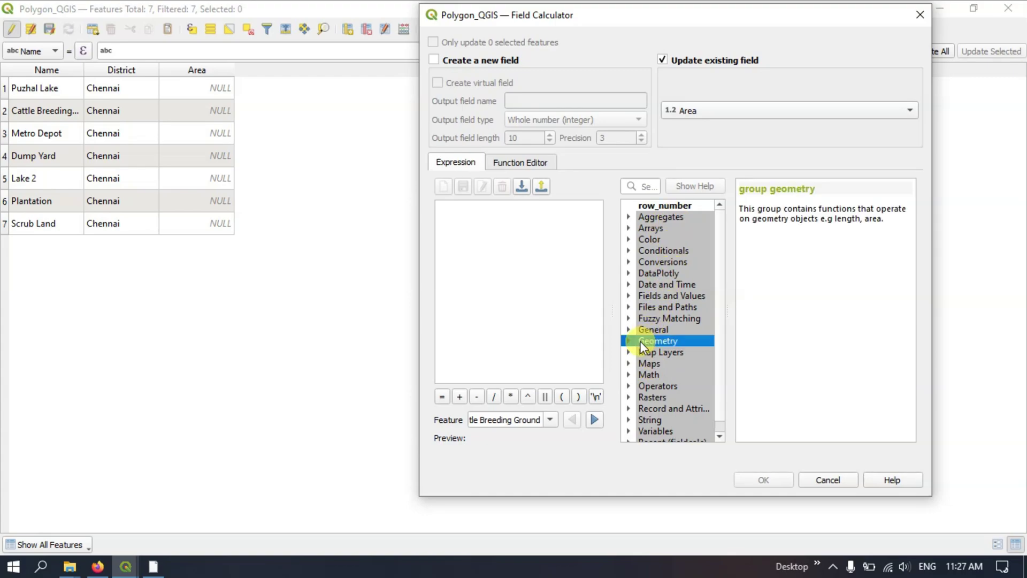
double_click(634, 346)
scroll(655, 361, "down", 3)
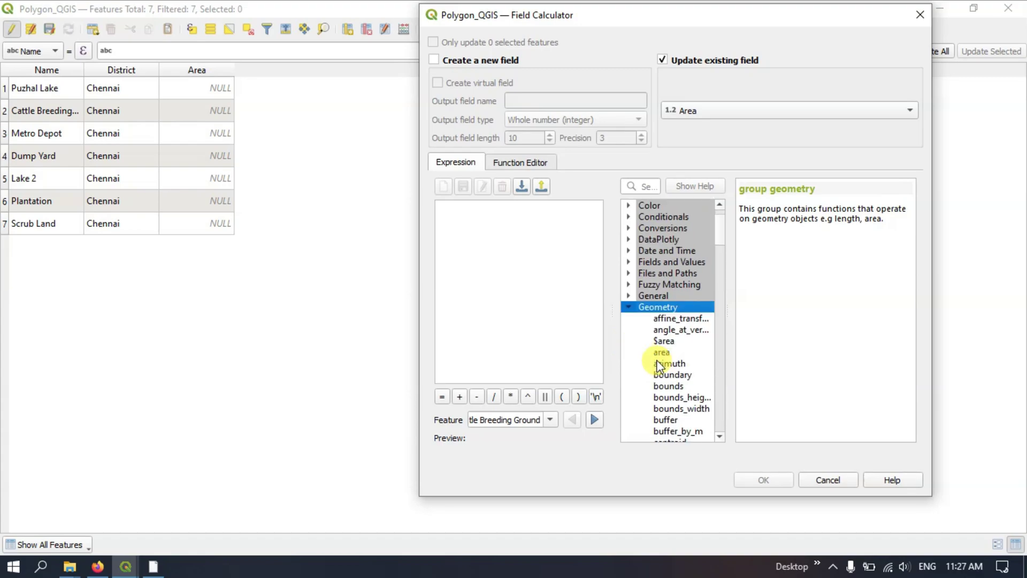
scroll(657, 364, "down", 15)
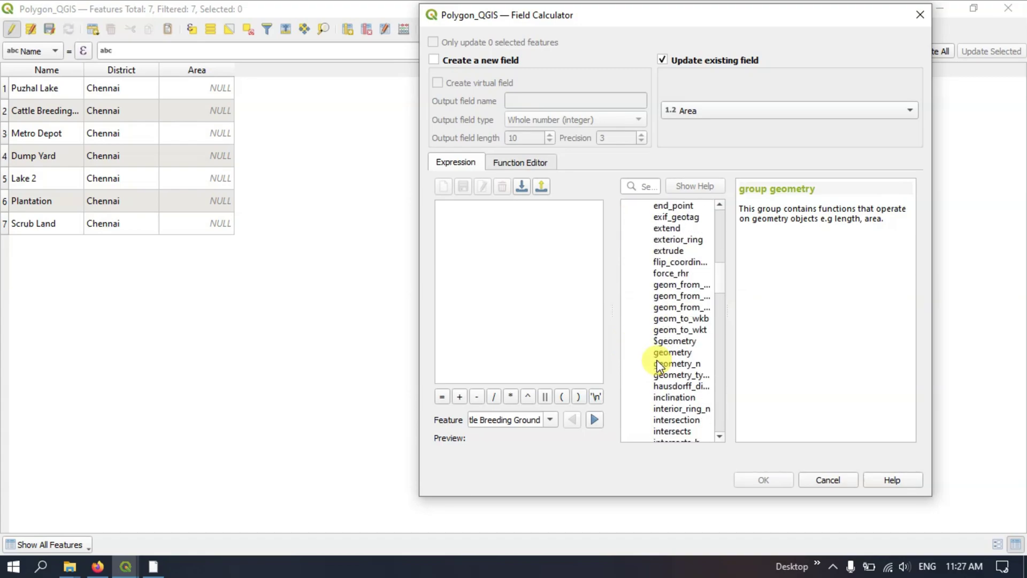
scroll(658, 365, "down", 16)
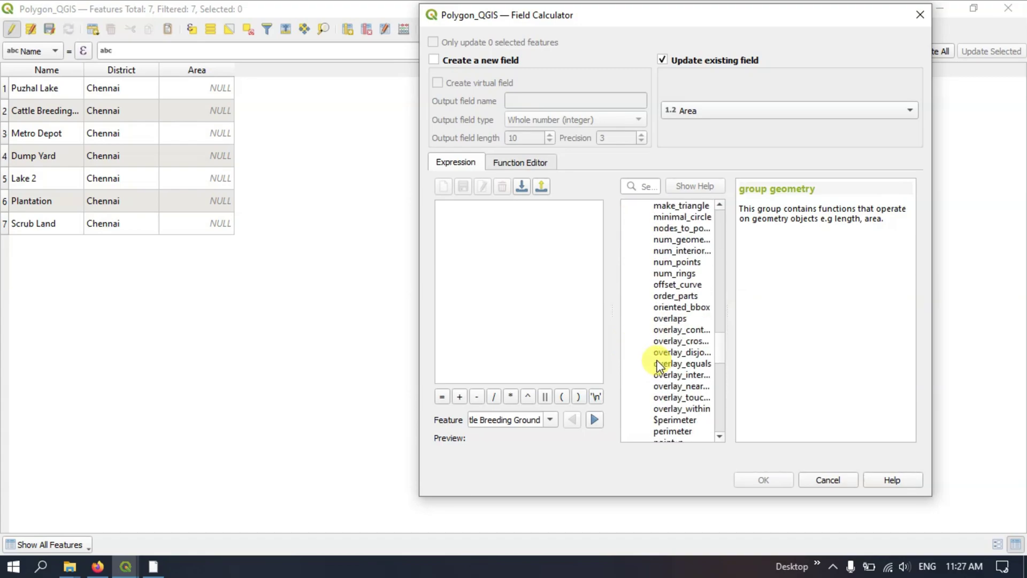
scroll(657, 364, "down", 10)
scroll(657, 364, "up", 15)
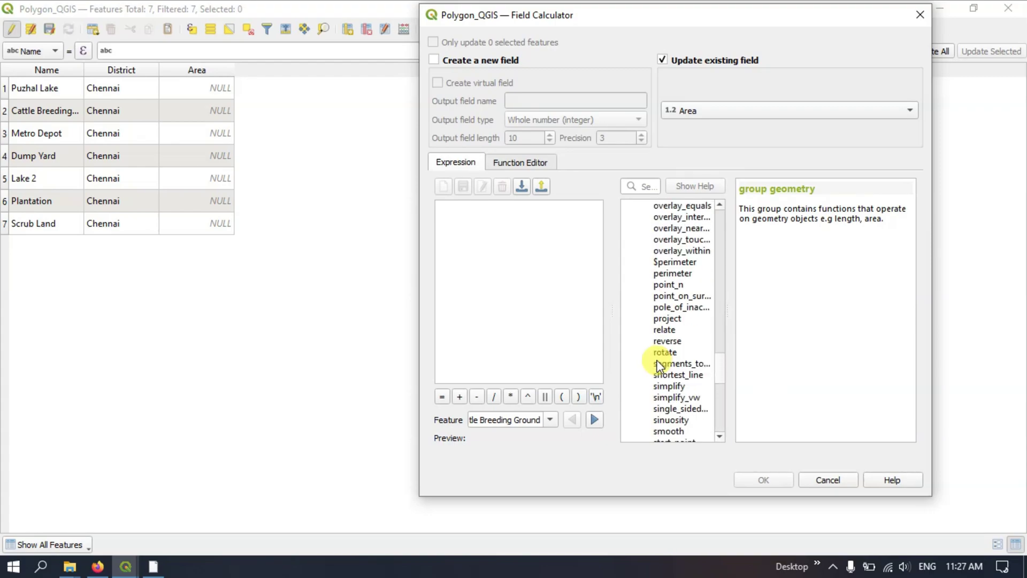
scroll(660, 366, "up", 20)
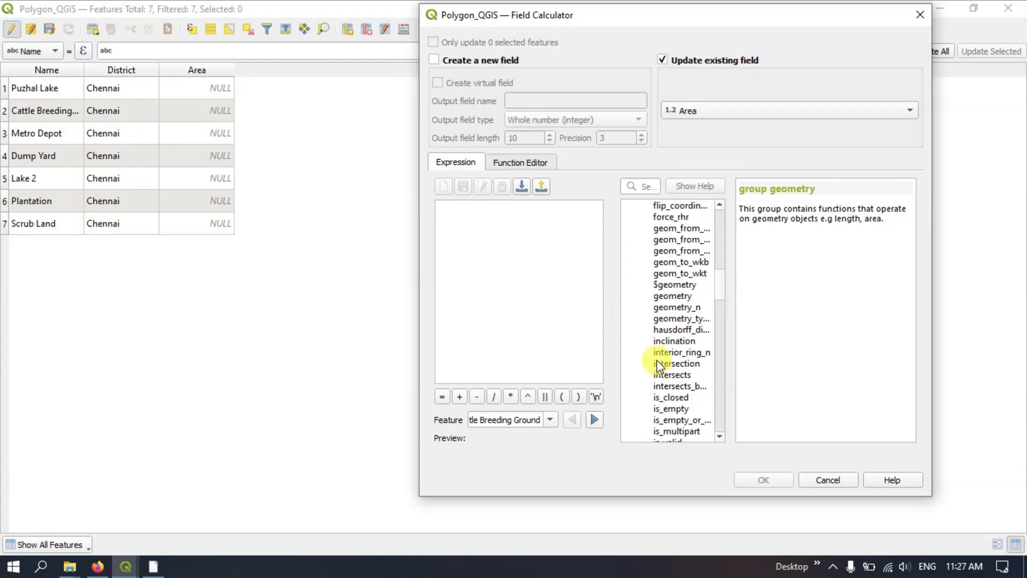
scroll(660, 366, "up", 5)
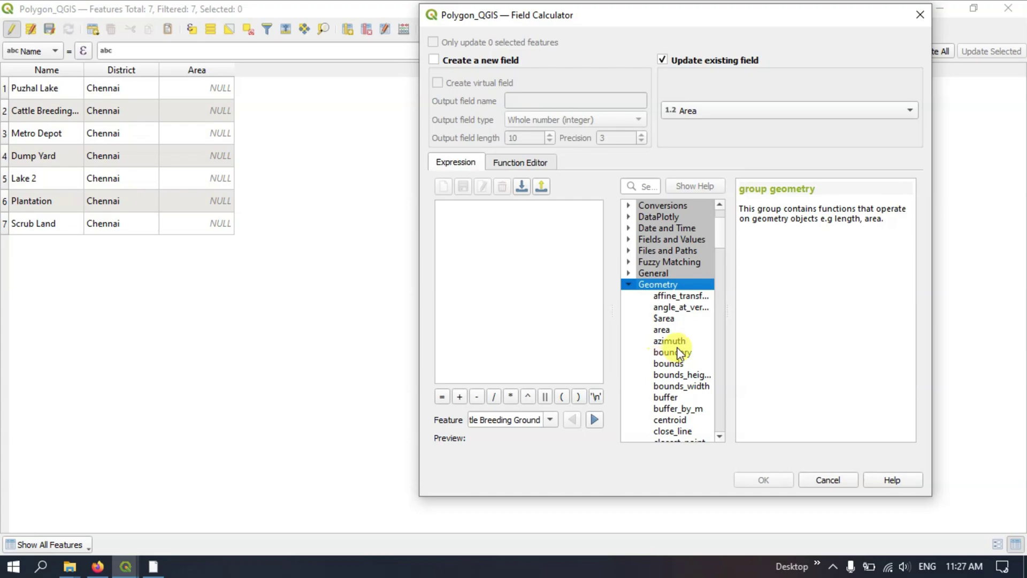
double_click(662, 319)
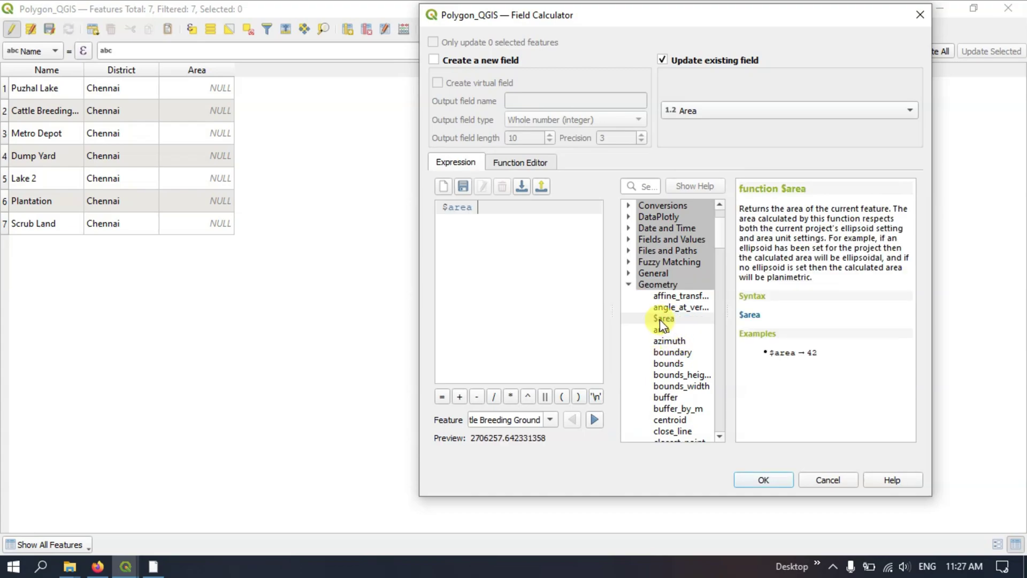
Step: Preview the $area result for the Plantation, Puzhal Lake and Metro Depot features in the Field Calculator
left_click(550, 420)
left_click(527, 476)
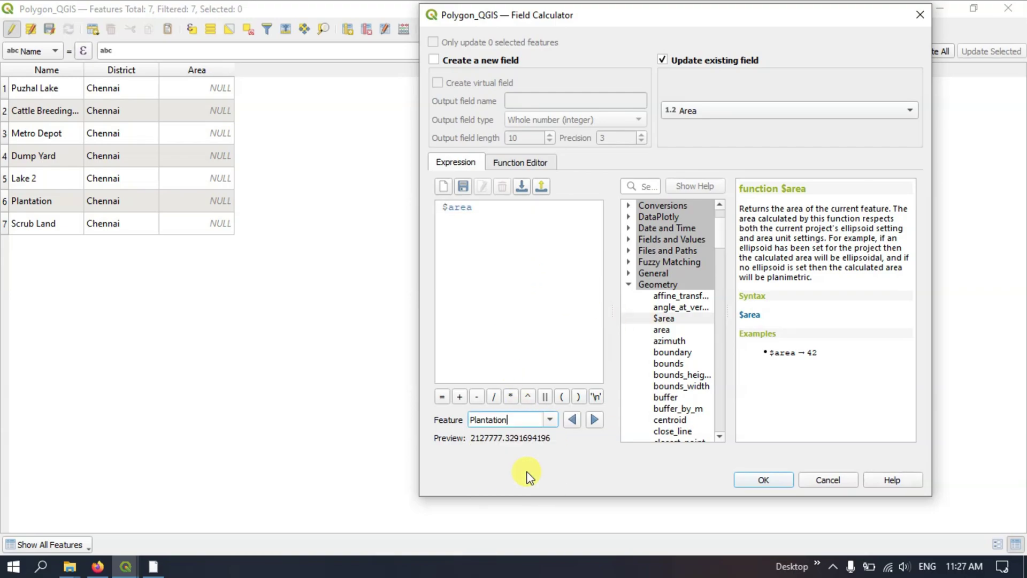
left_click(551, 420)
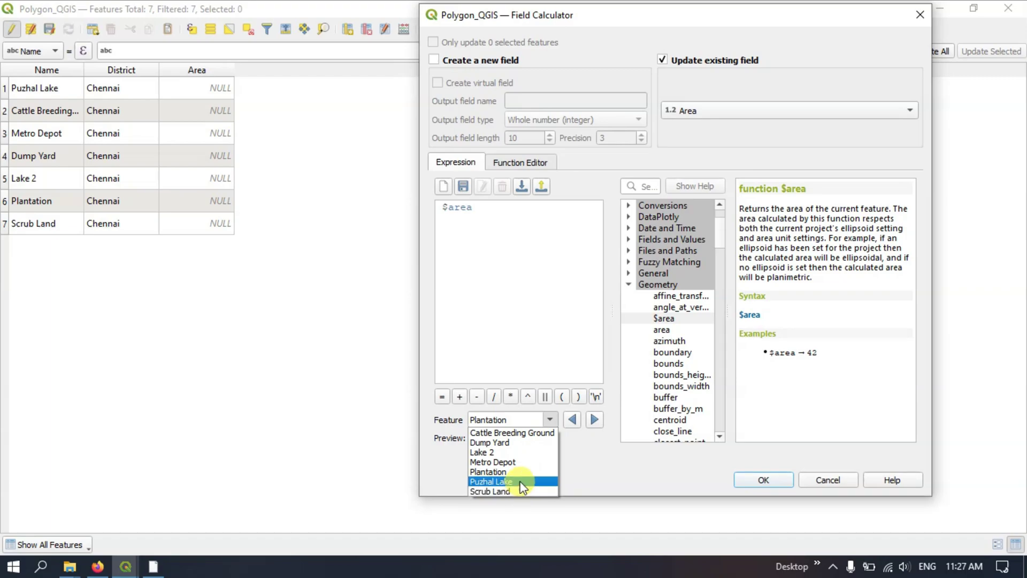
left_click(518, 481)
left_click(550, 421)
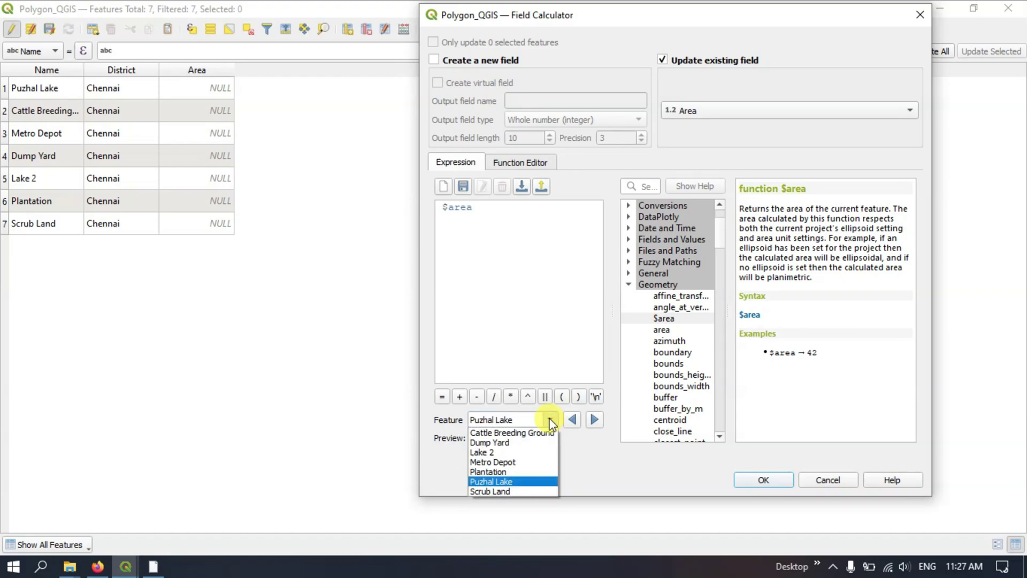
left_click(514, 463)
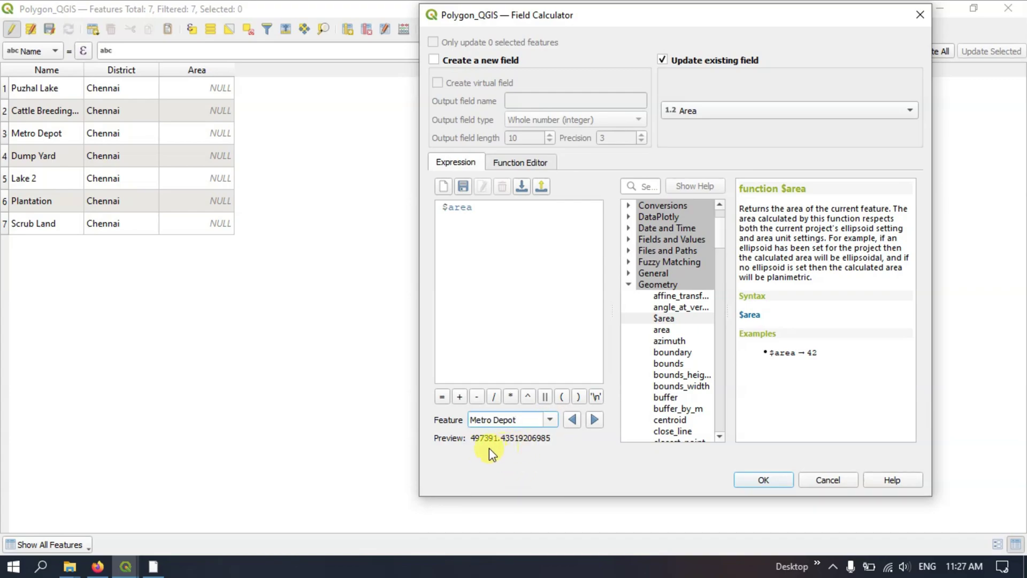
left_click(556, 419)
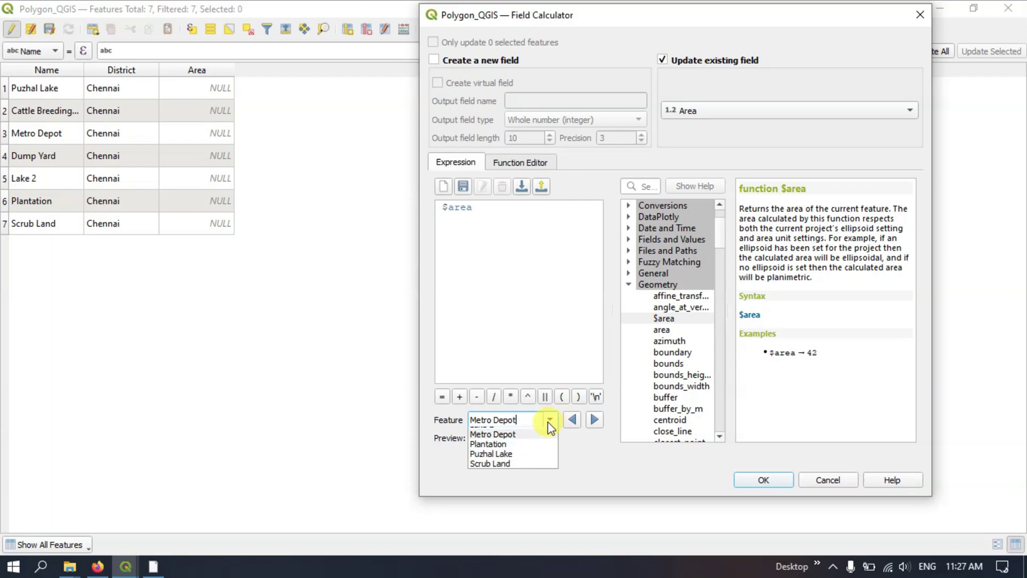
left_click(515, 481)
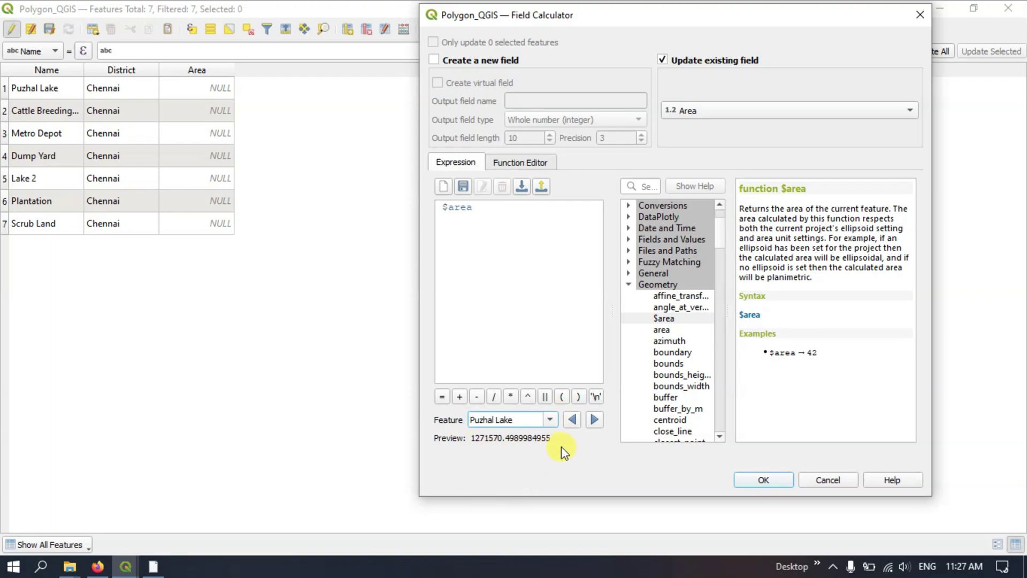
Step: Apply the $area calculation to the Area field, save the layer edits, turn off editing and close the attribute table
left_click(760, 479)
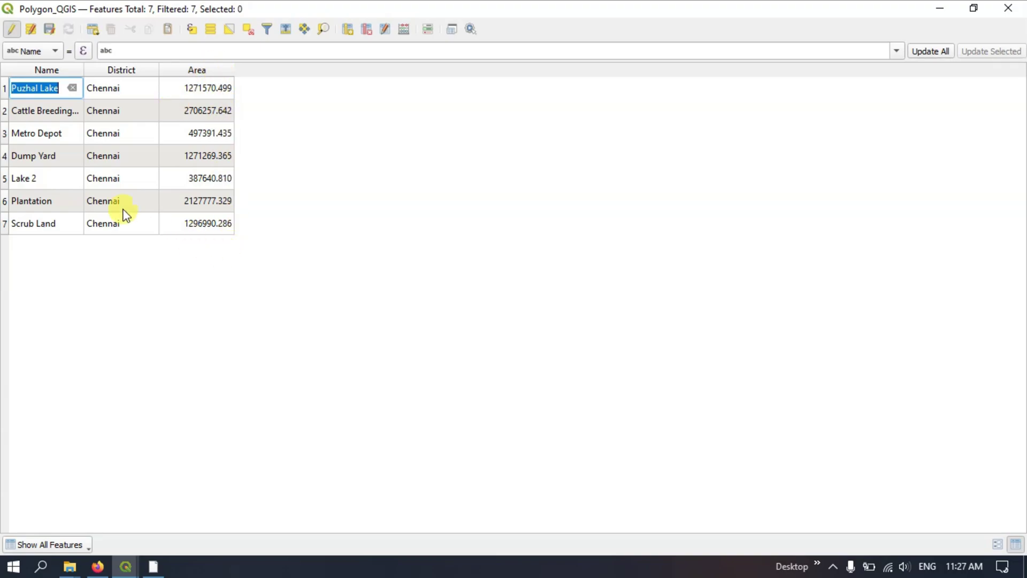
left_click(54, 26)
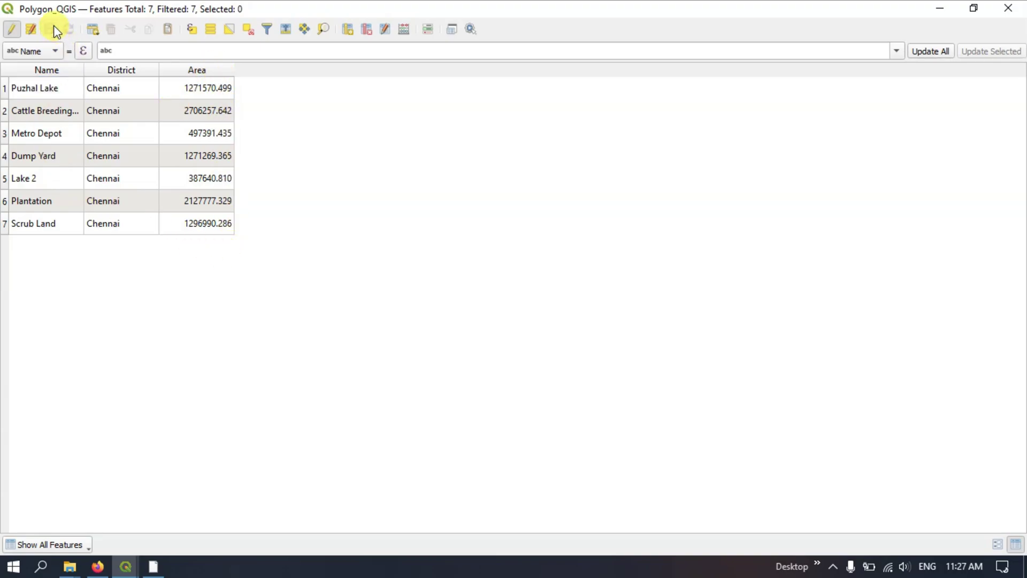
left_click(13, 31)
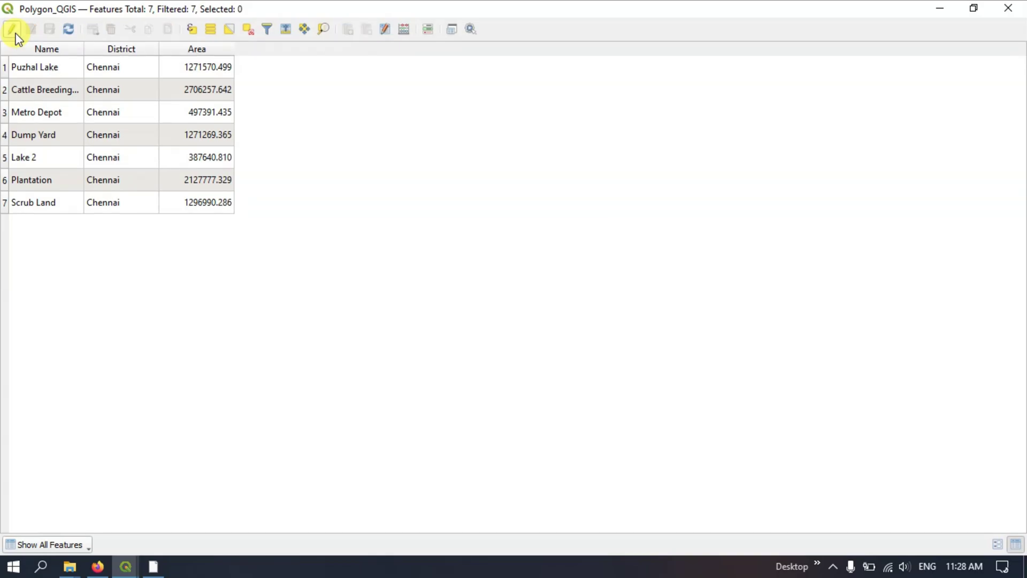
left_click(999, 9)
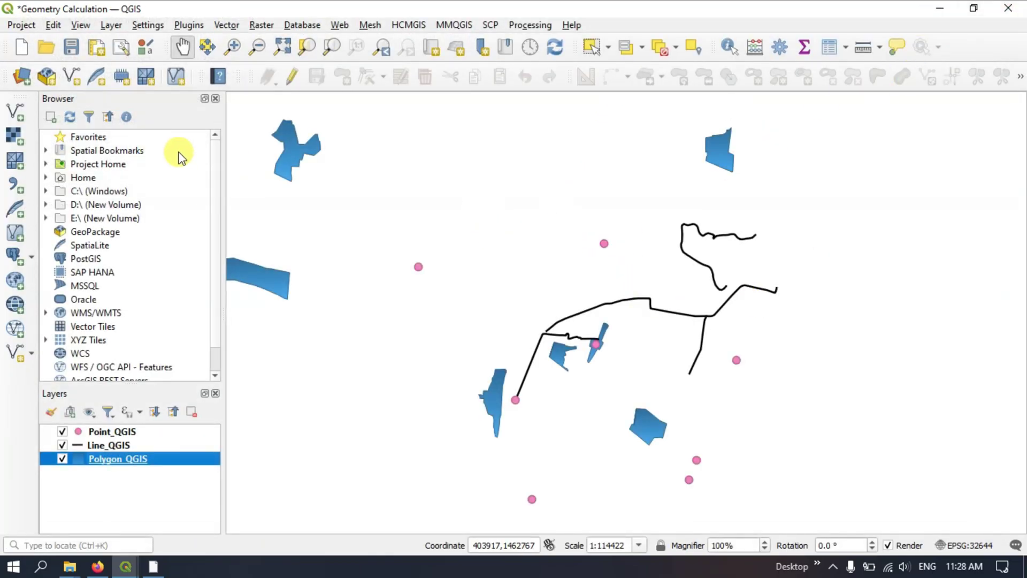
Step: Set the project's area measurement units to Square Kilometers and its distance measurement units to Miles
left_click(20, 25)
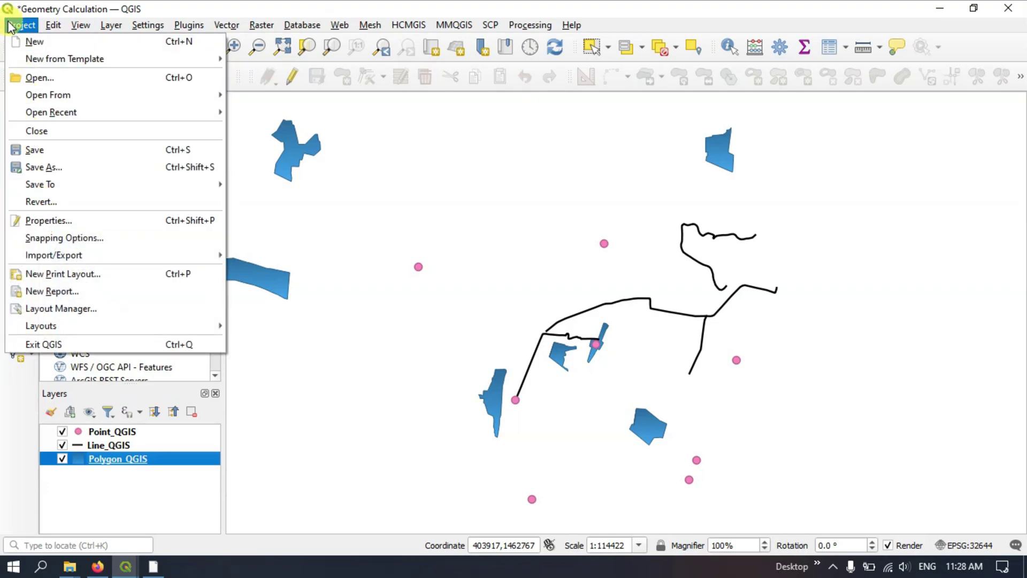
left_click(49, 222)
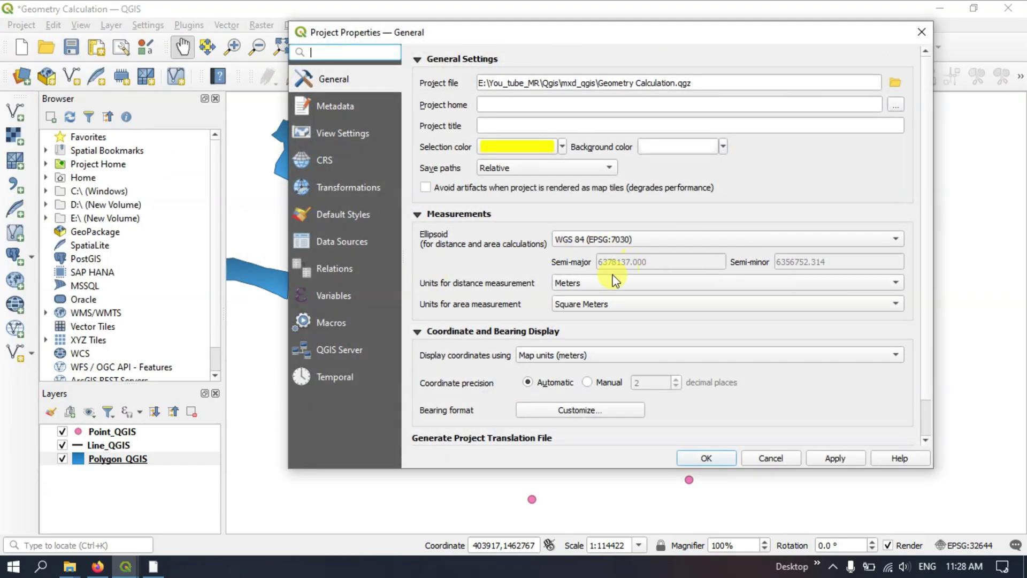
left_click(583, 305)
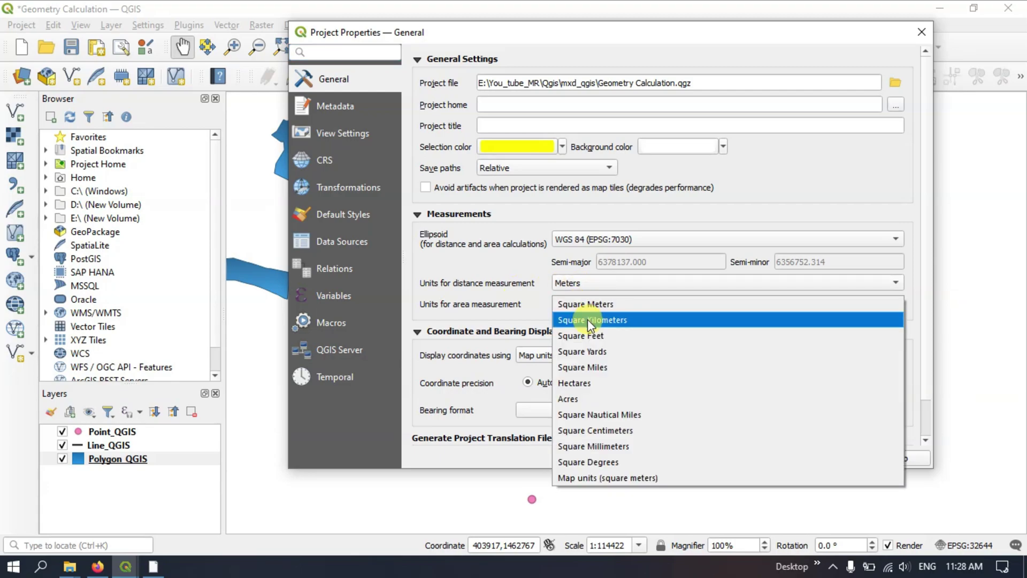
left_click(587, 319)
left_click(595, 288)
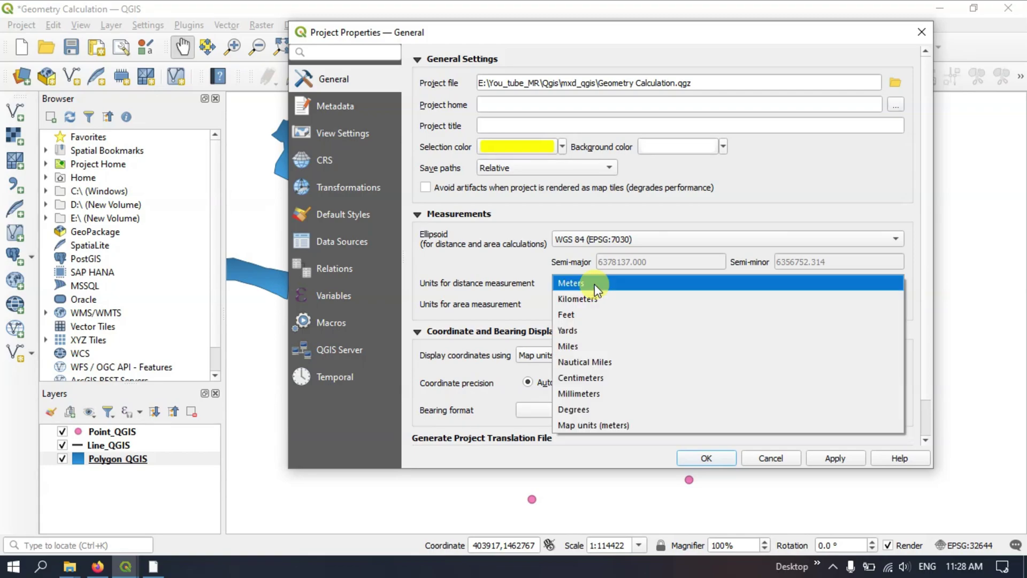
left_click(587, 348)
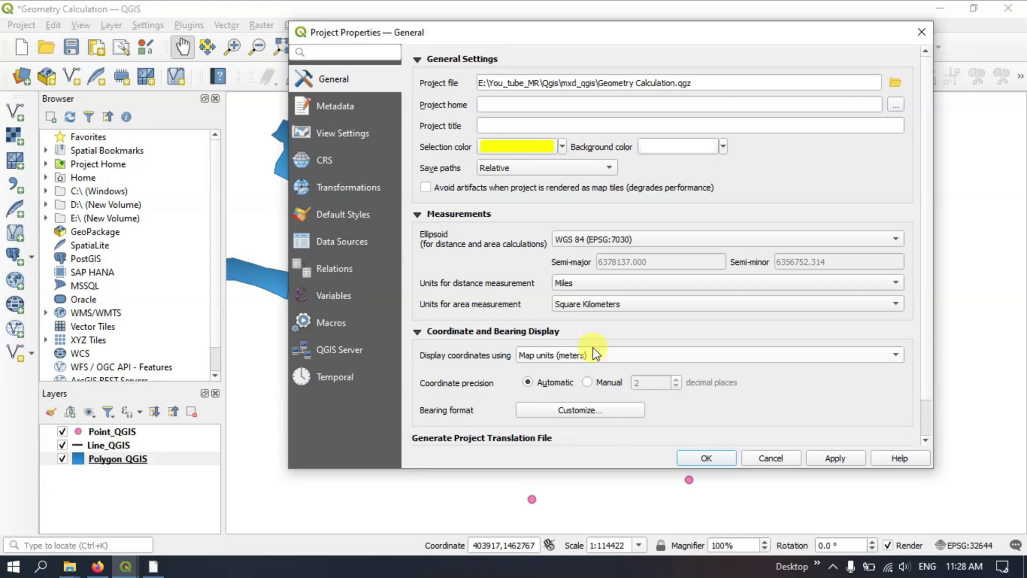
left_click(836, 458)
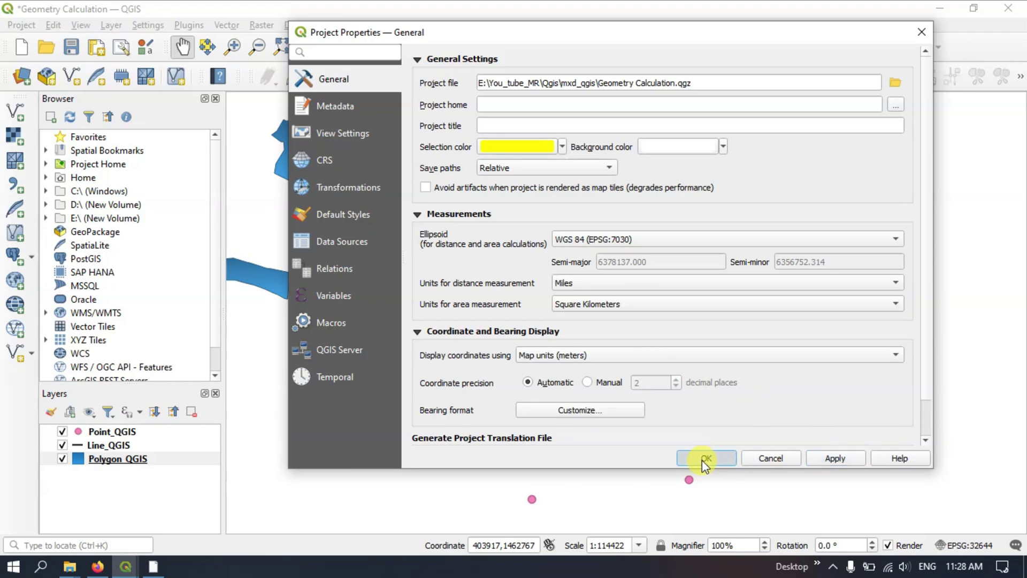
left_click(705, 458)
Step: Reopen the attribute table of the Polygon_QGIS layer and turn on editing
right_click(141, 461)
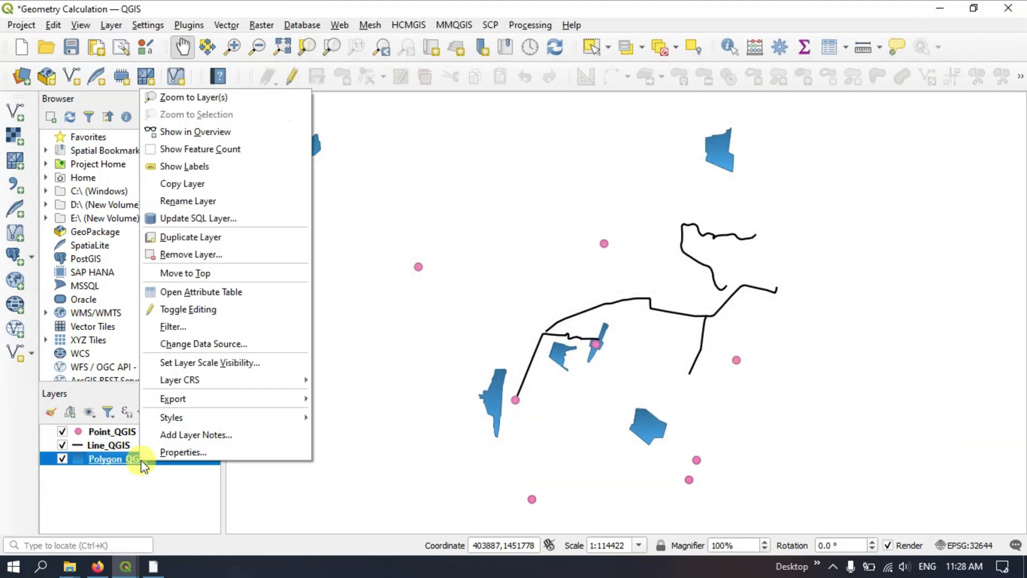
left_click(189, 294)
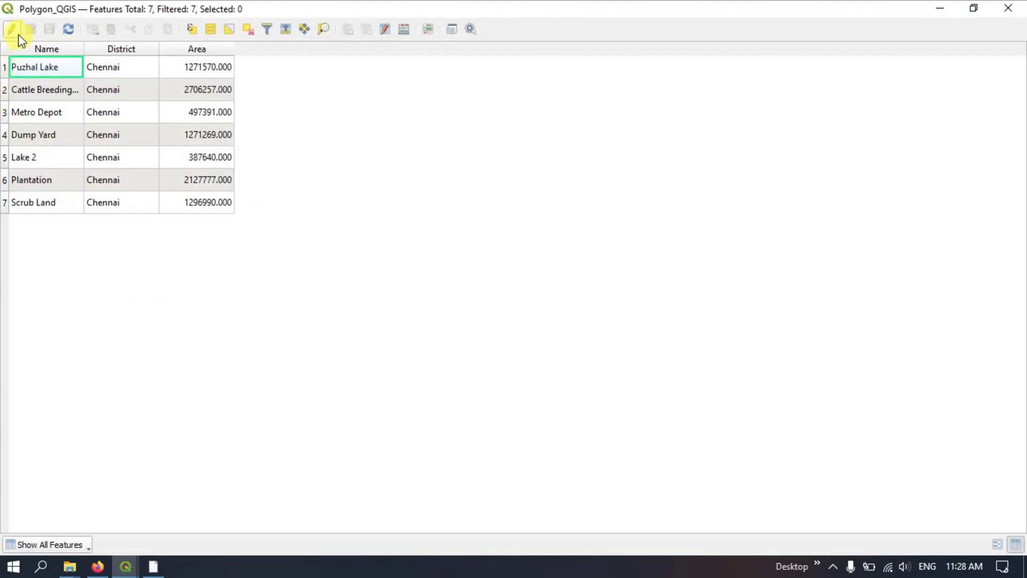
left_click(12, 31)
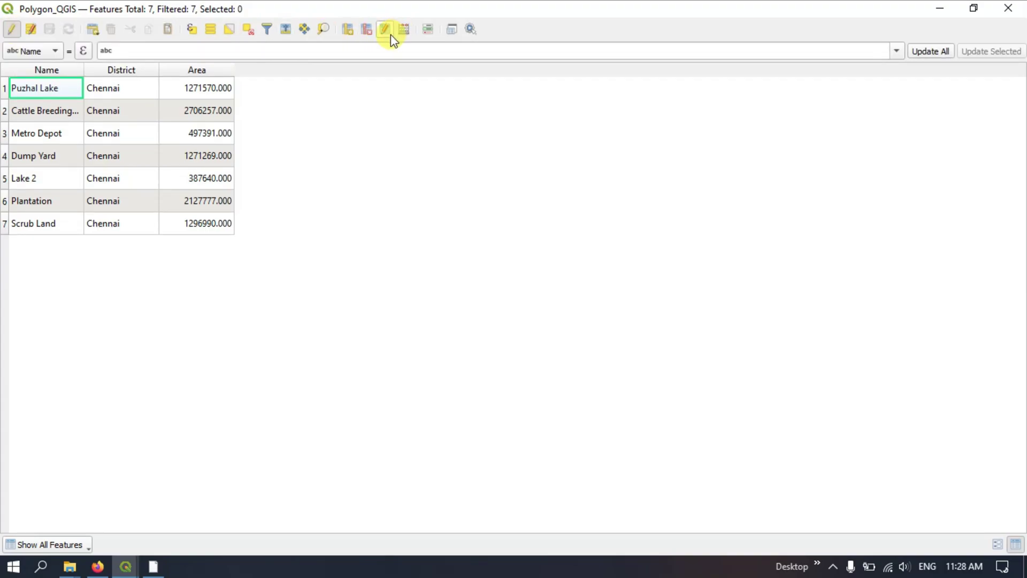
left_click(390, 33)
left_click(645, 138)
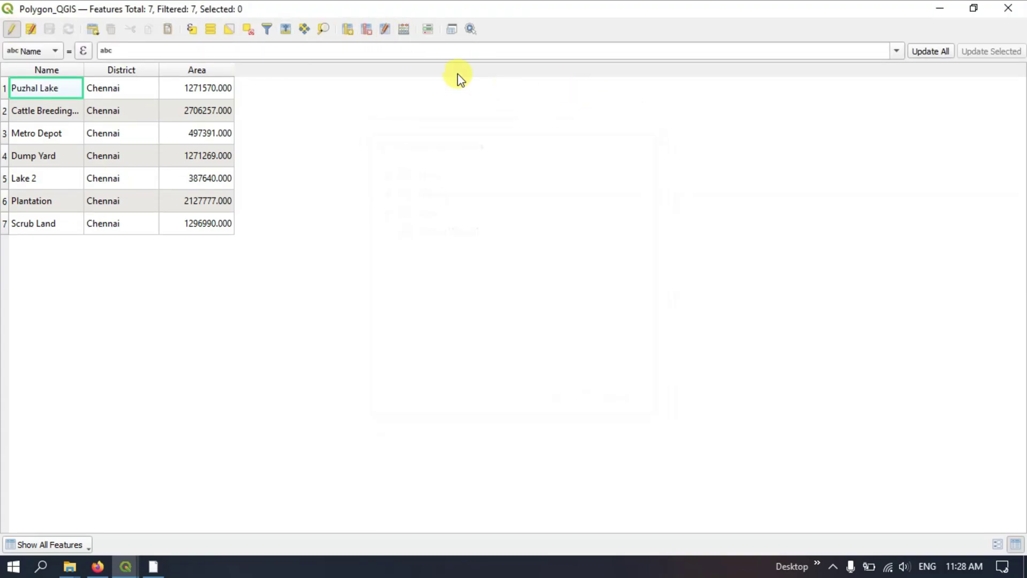
Step: Recalculate the existing Area field of Polygon_QGIS with the Geometry function $area in the Field Calculator
left_click(396, 34)
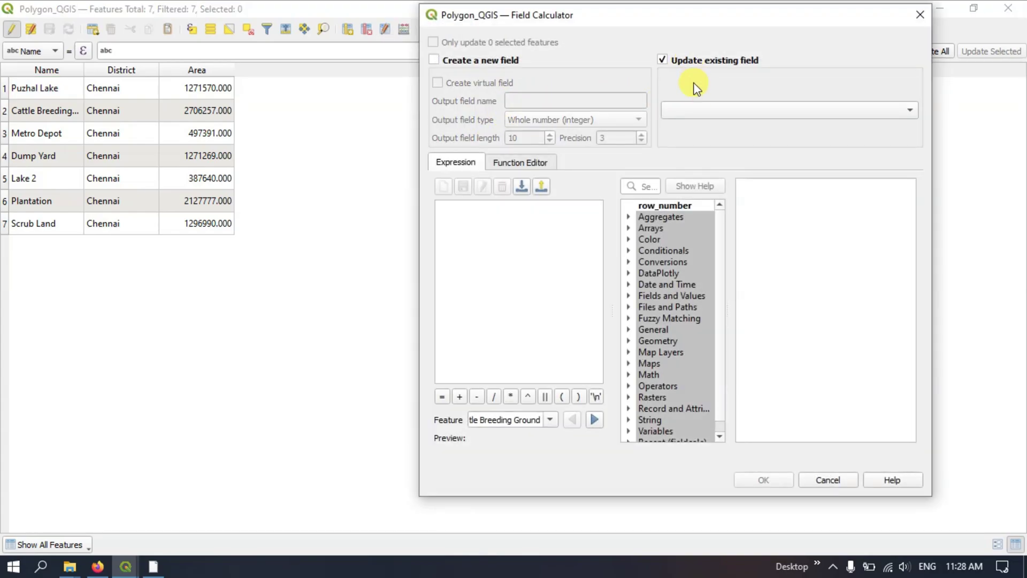
left_click(700, 115)
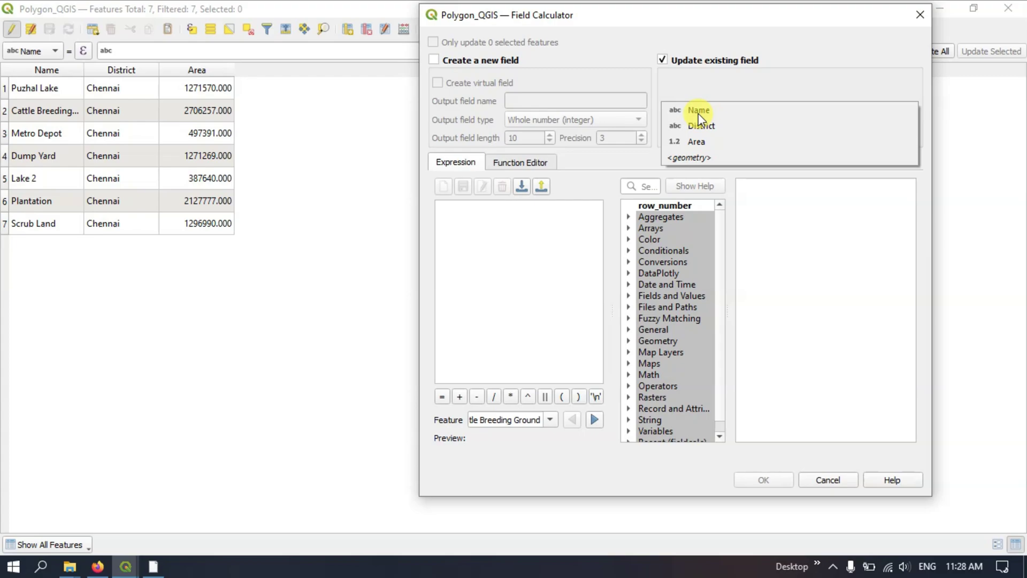
left_click(699, 142)
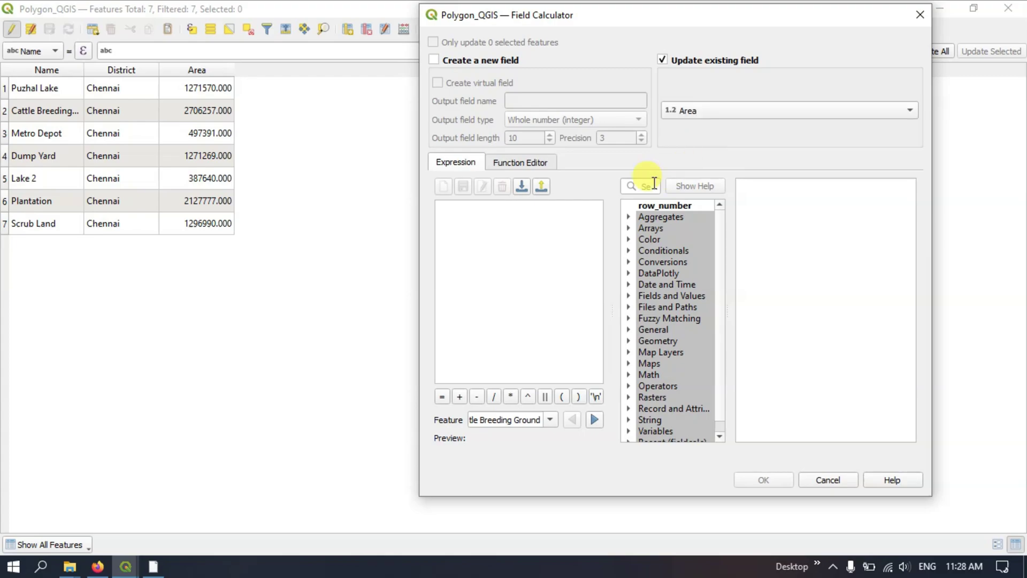
left_click(631, 341)
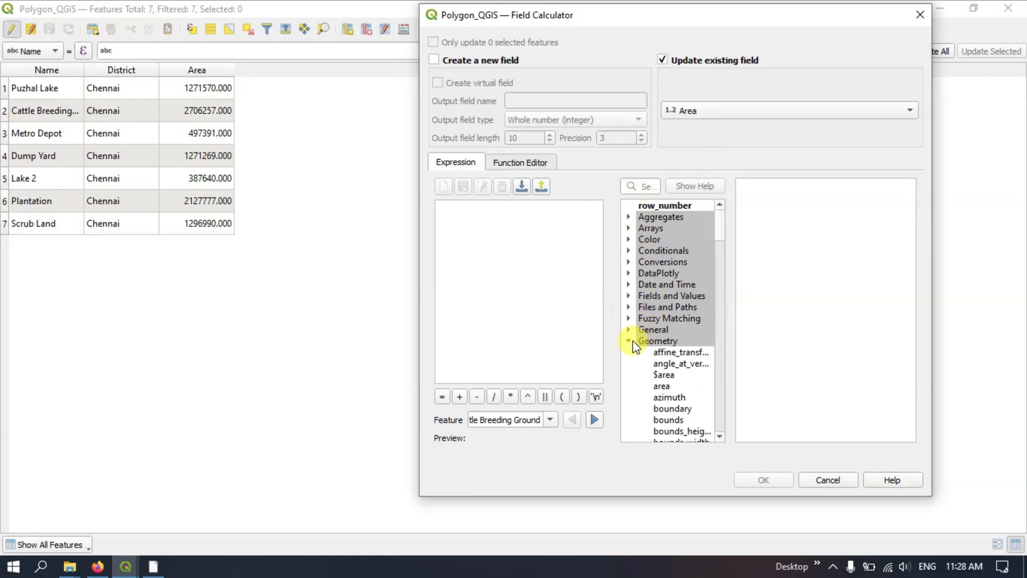
double_click(659, 375)
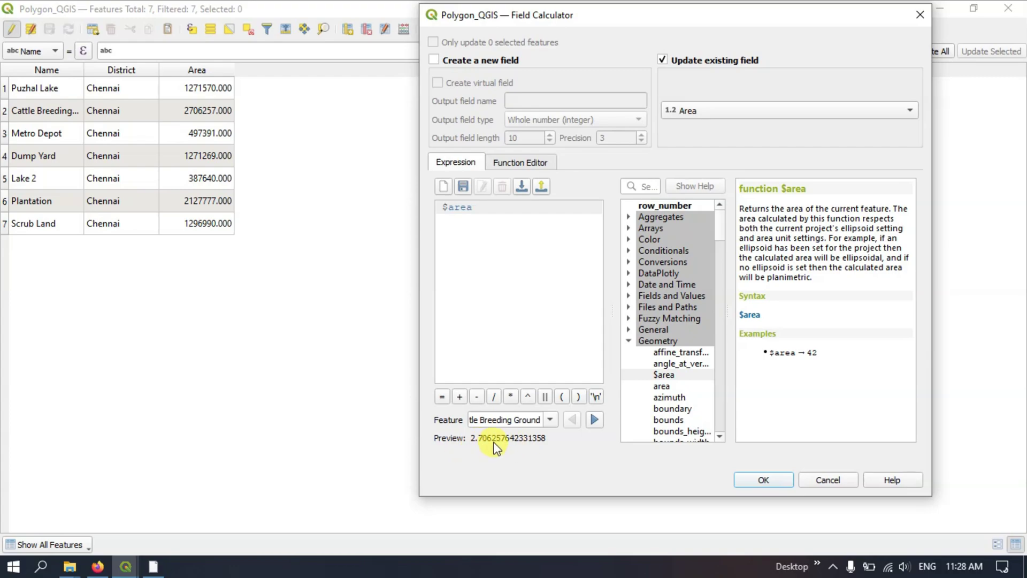
left_click(774, 480)
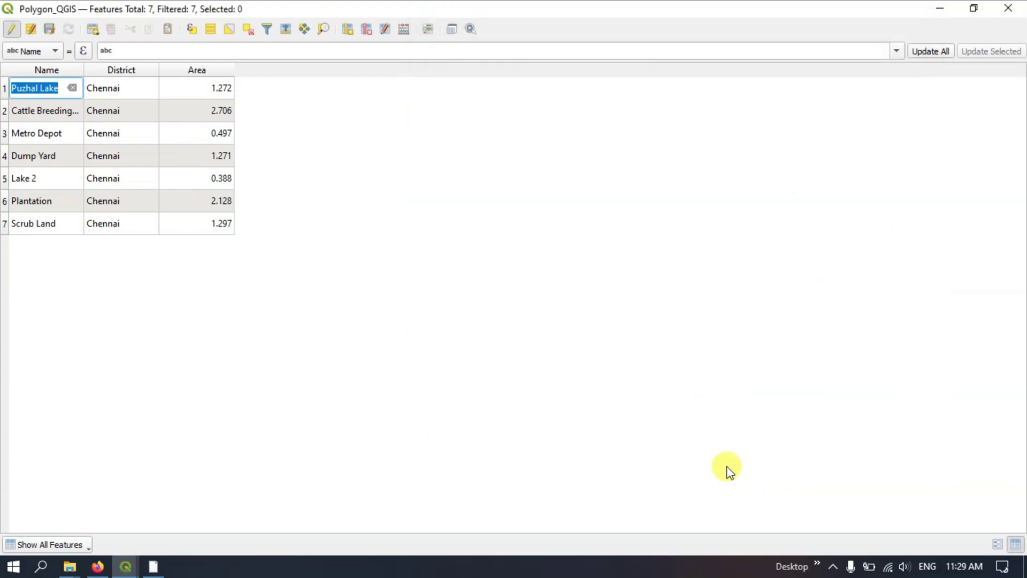
Step: Check the recalculated Area values of the polygons, turn off editing and close the Polygon_QGIS attribute table
left_click(217, 88)
left_click(216, 111)
left_click(210, 133)
left_click(216, 178)
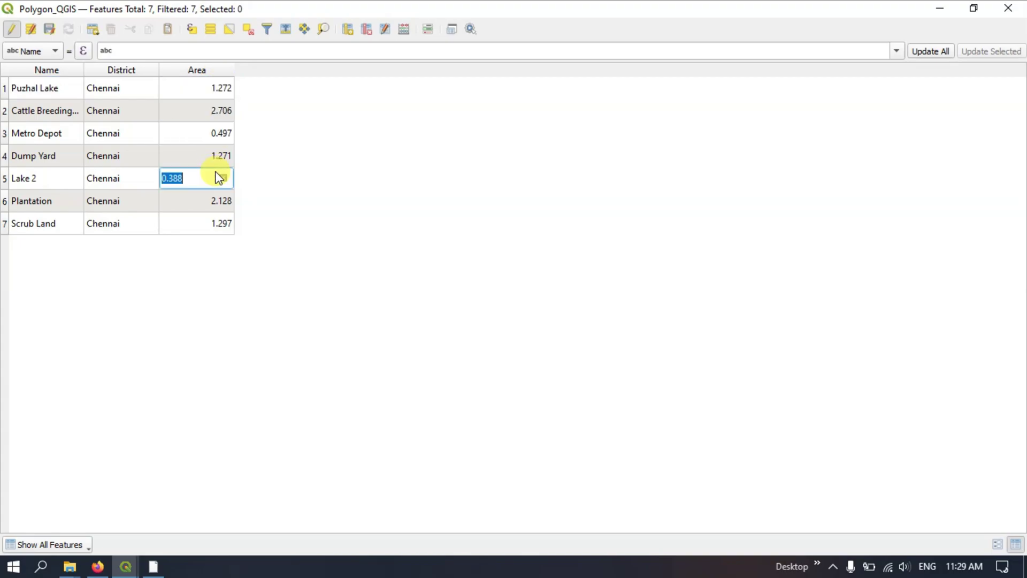
left_click(216, 206)
left_click(216, 229)
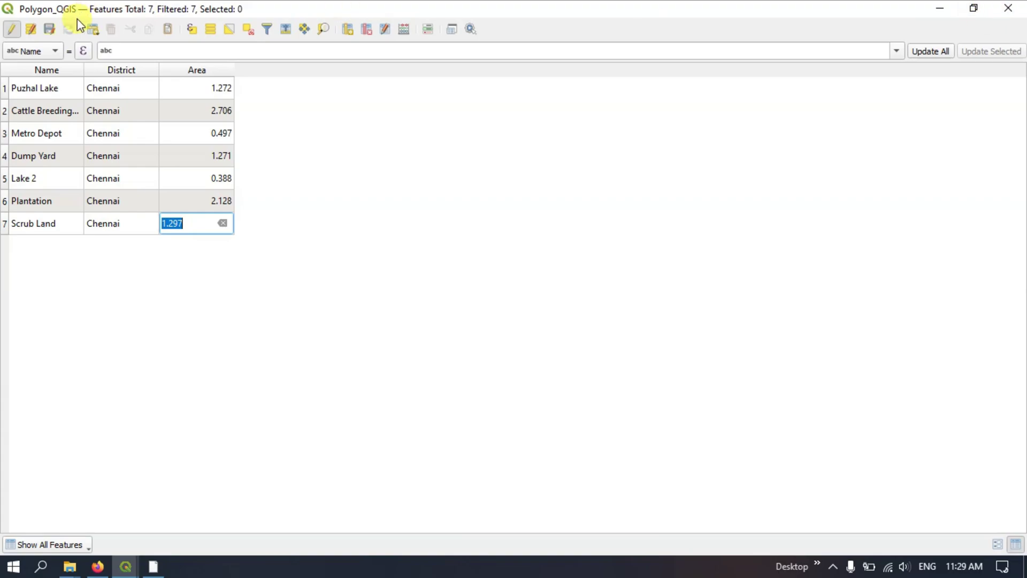
left_click(11, 32)
left_click(1008, 8)
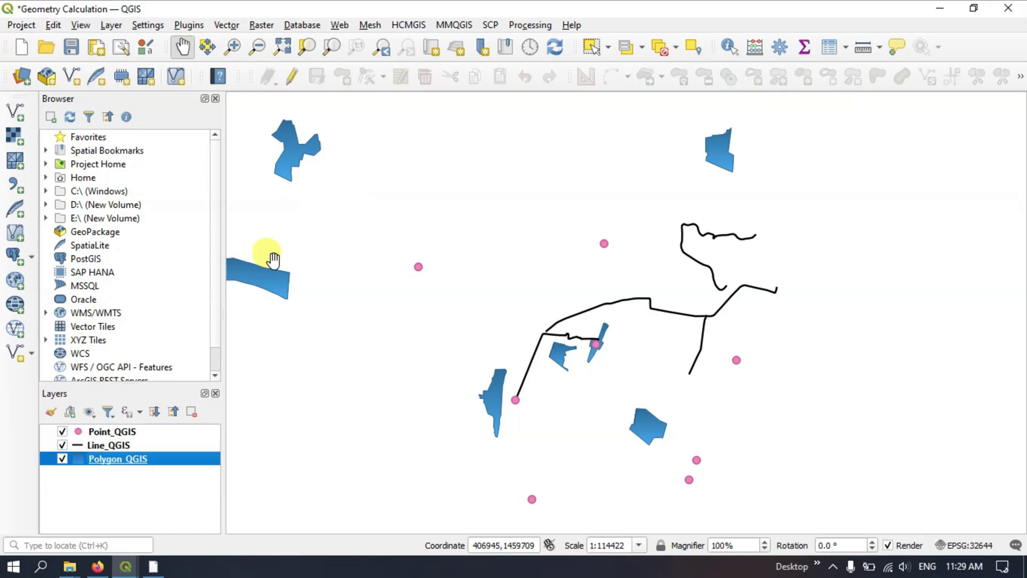
Step: Open the attribute table of the Line_QGIS layer and turn on editing
right_click(111, 448)
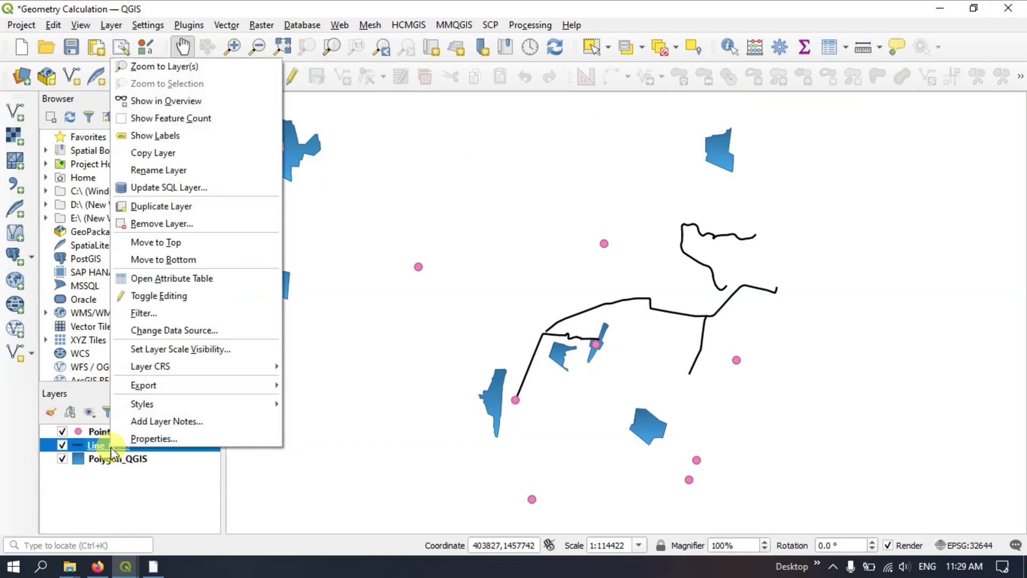
left_click(180, 284)
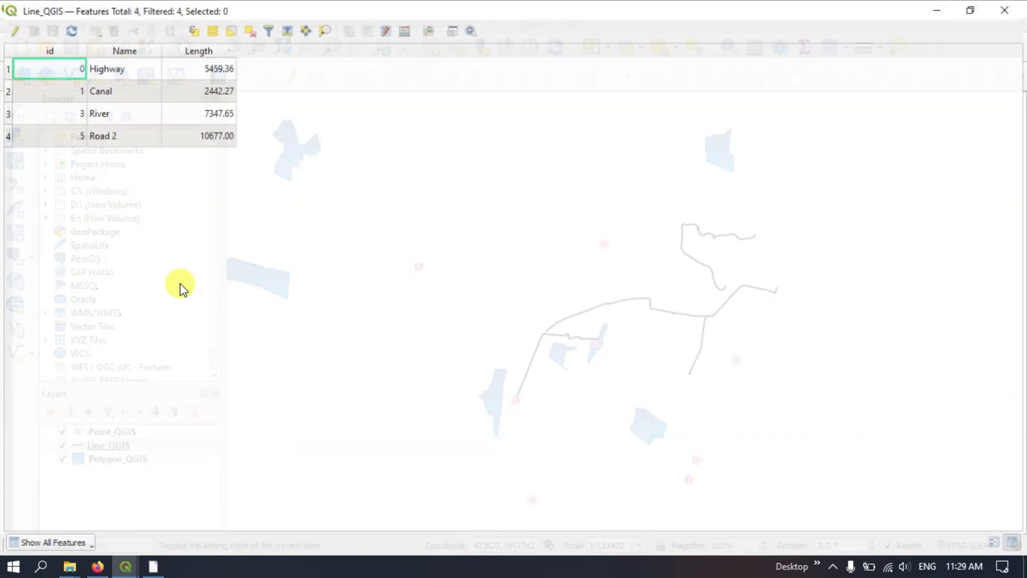
left_click(10, 30)
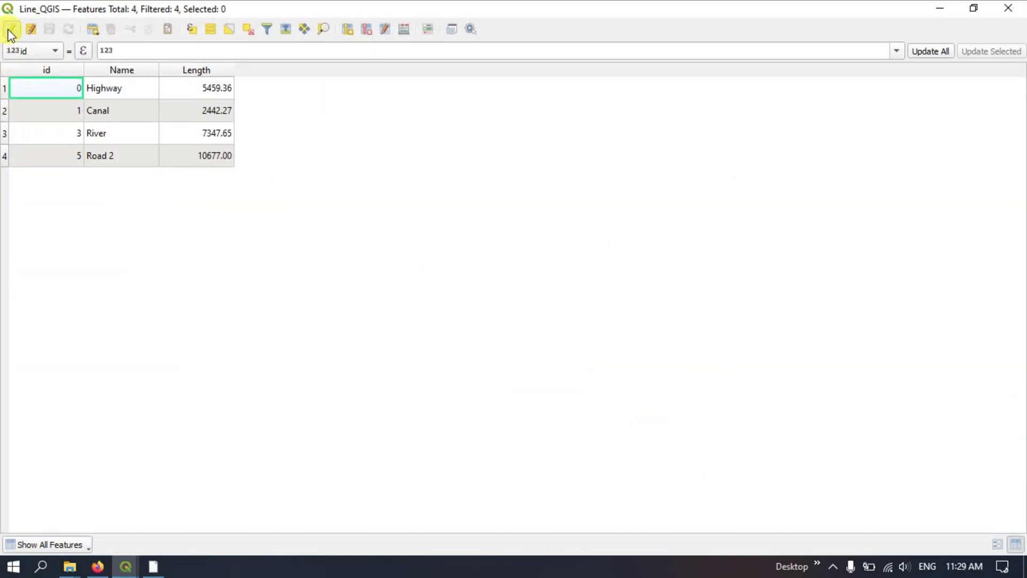
Step: Set the Field Calculator to update the existing Length field of the Line_QGIS layer
left_click(403, 30)
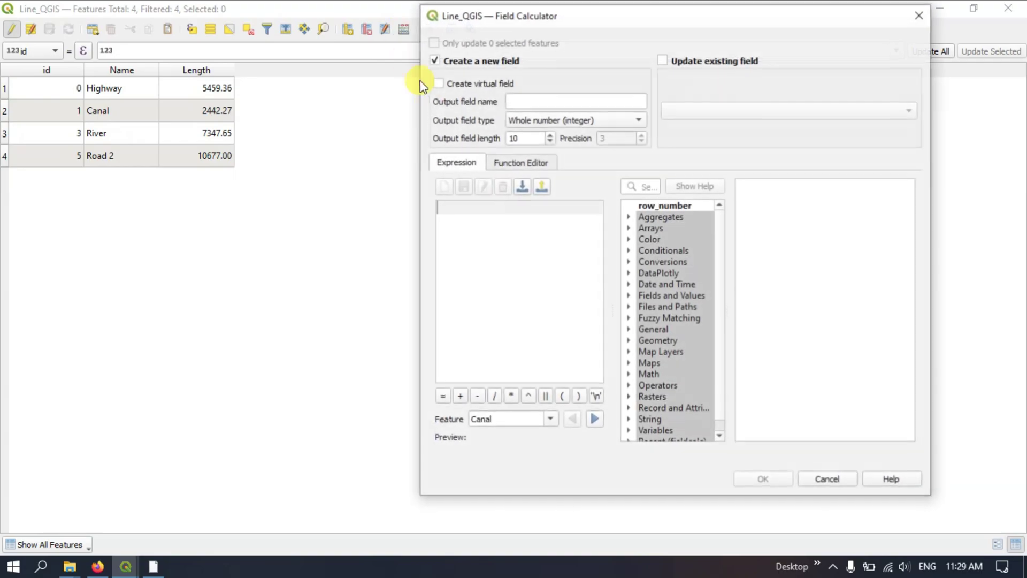
left_click(731, 61)
left_click(733, 109)
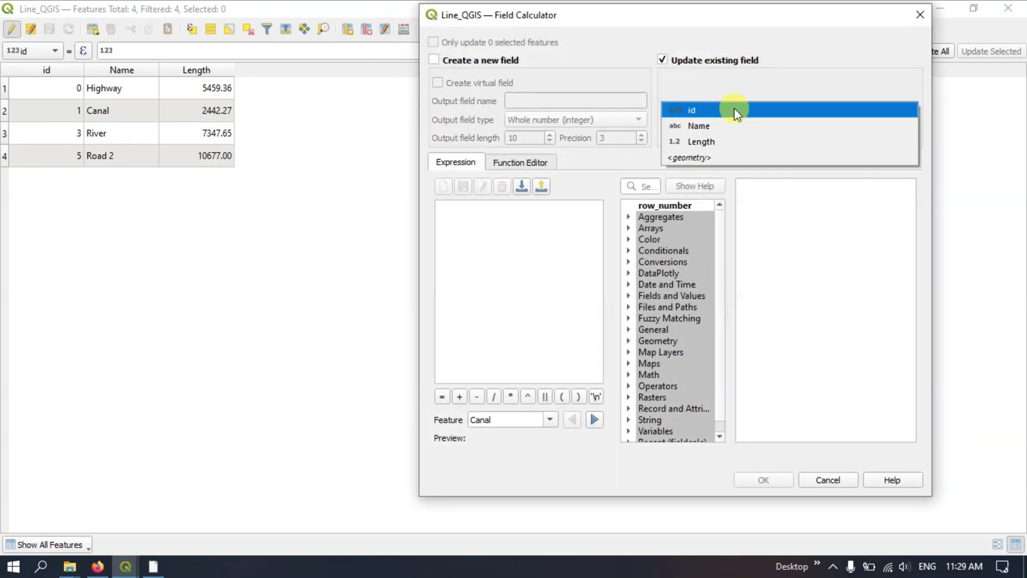
left_click(726, 142)
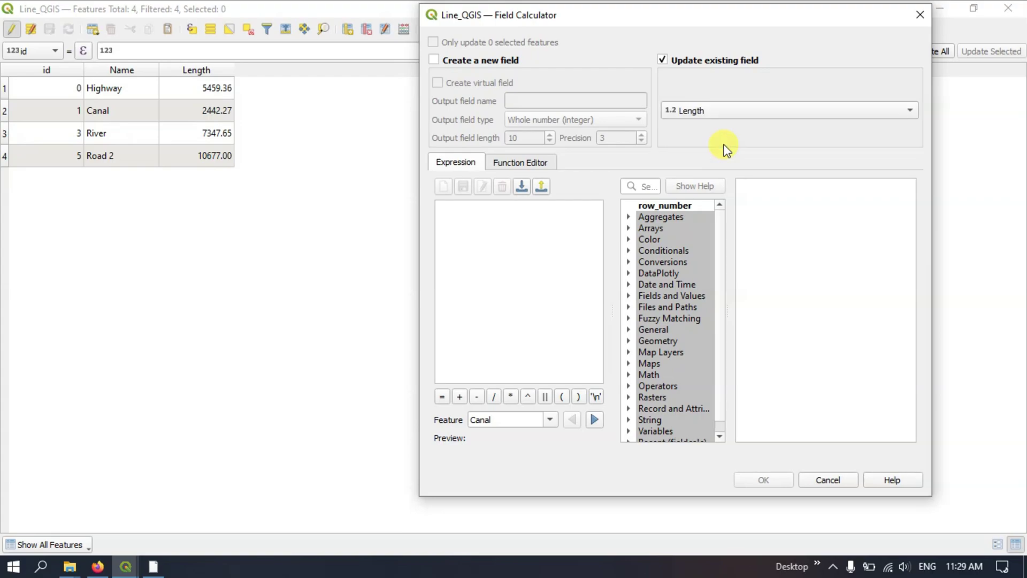
Step: Recalculate the Length field of Line_QGIS with the Geometry function $length, turn off editing and close the attribute table
scroll(652, 359, "down", 1)
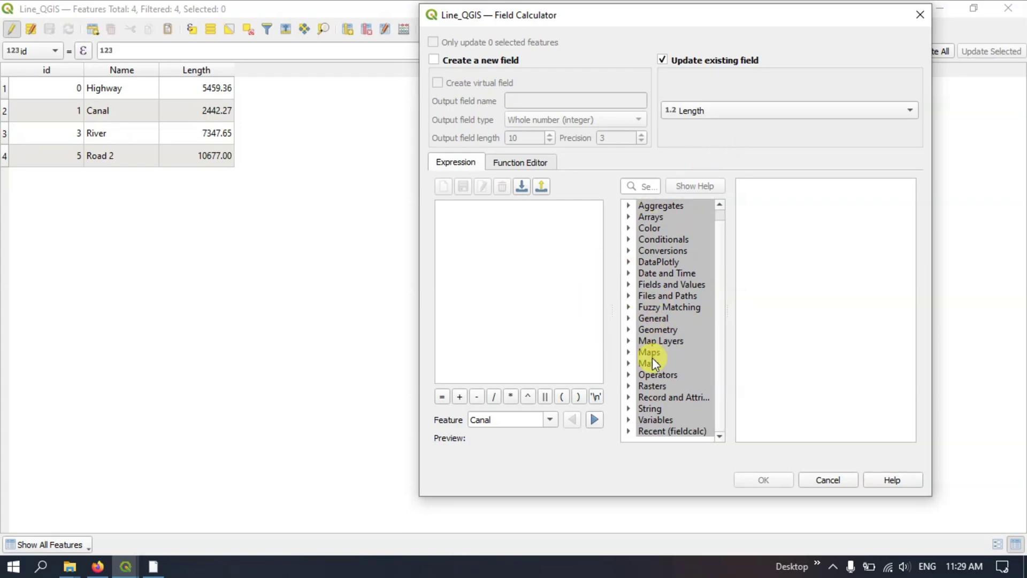
left_click(632, 330)
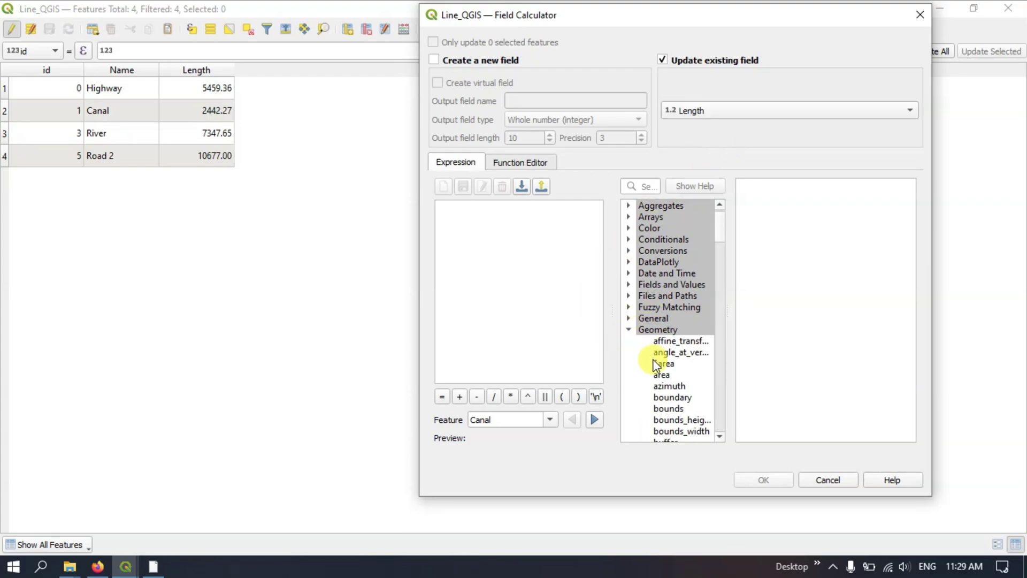
scroll(650, 357, "down", 7)
scroll(655, 365, "down", 10)
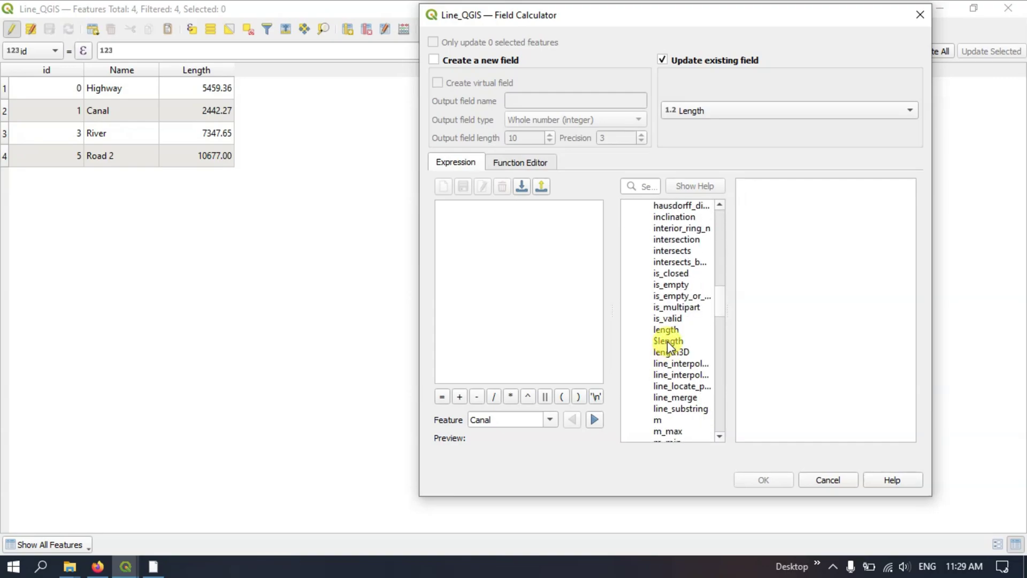
double_click(667, 341)
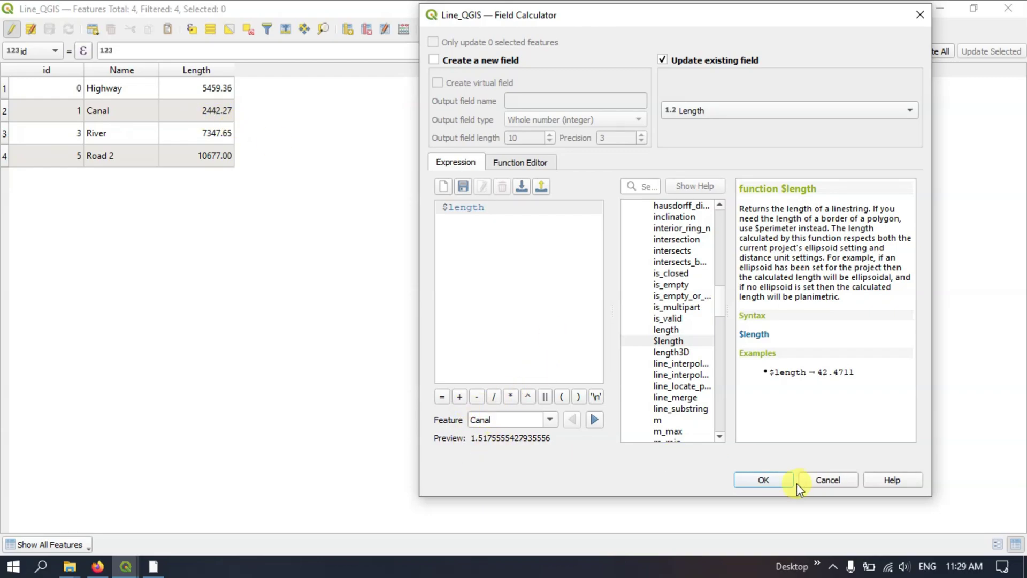
left_click(773, 481)
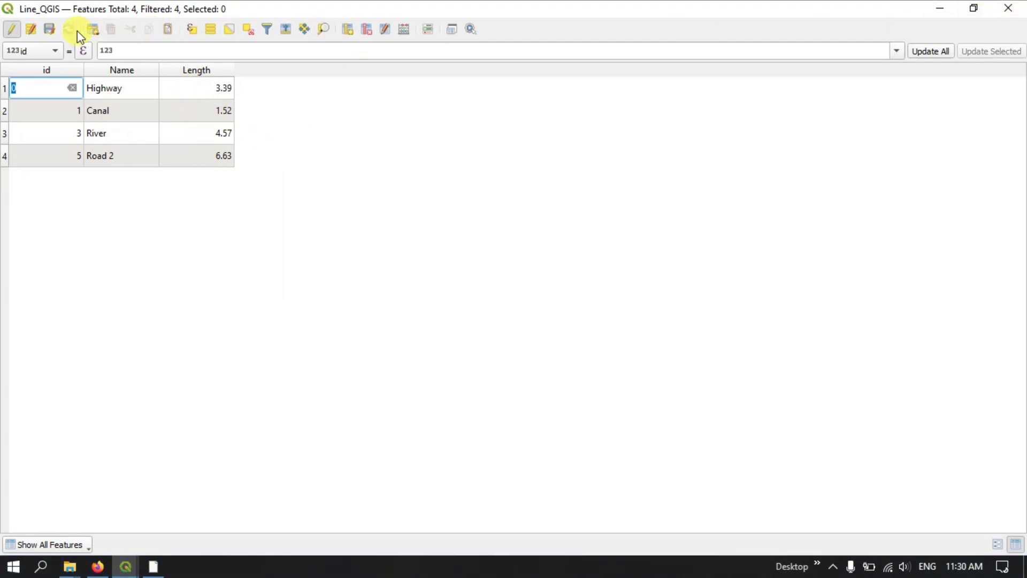
left_click(12, 32)
left_click(1008, 8)
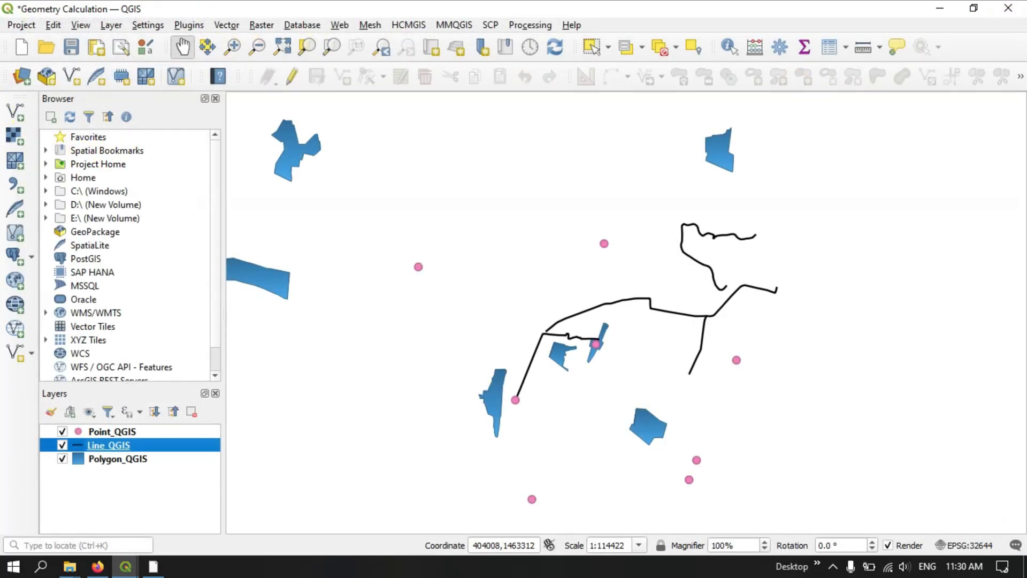
Step: Open the project properties at the general settings for distance and area measurement units
left_click(22, 25)
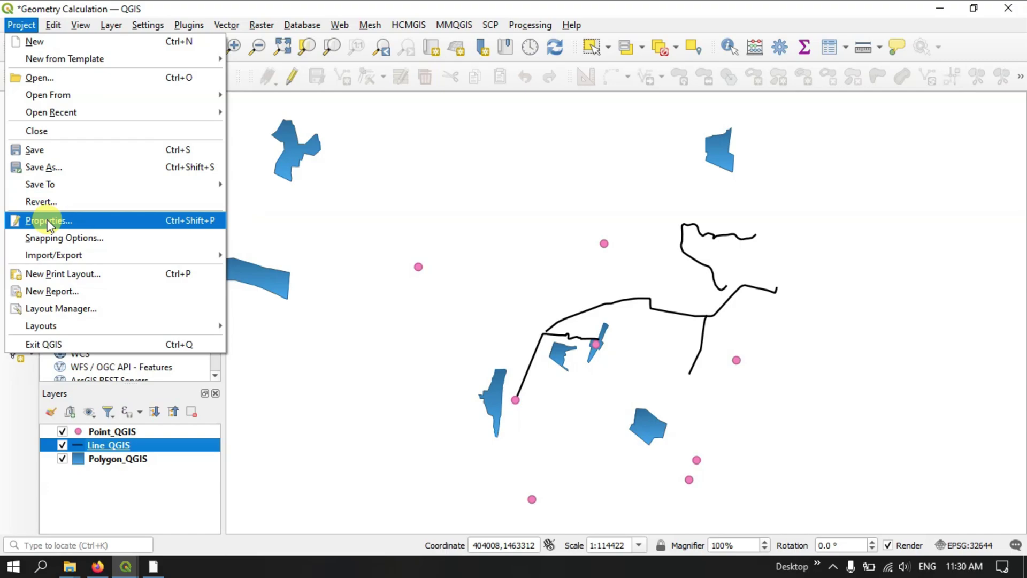
left_click(396, 242)
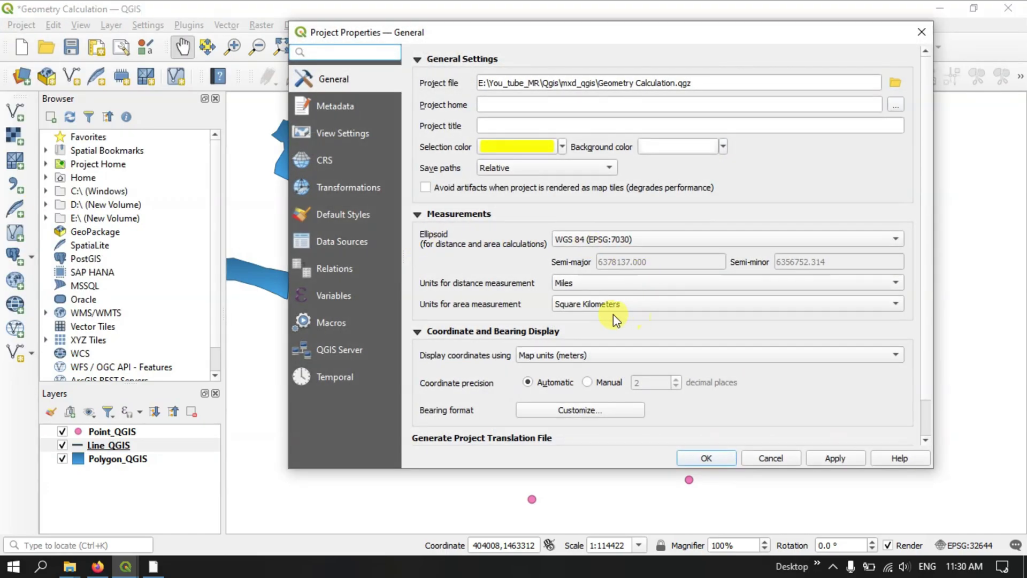